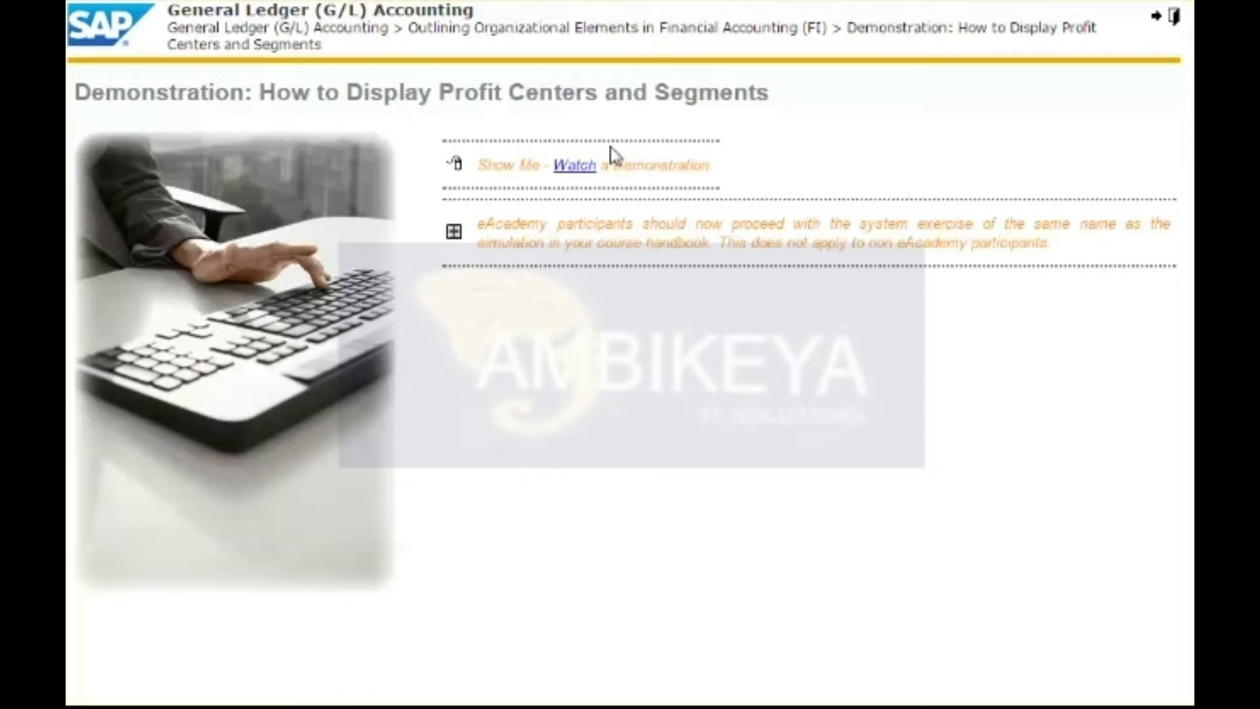
Step: Start the profit centers and segments demonstration, display the master data of profit center PRCTR00, and leave the display
click(568, 168)
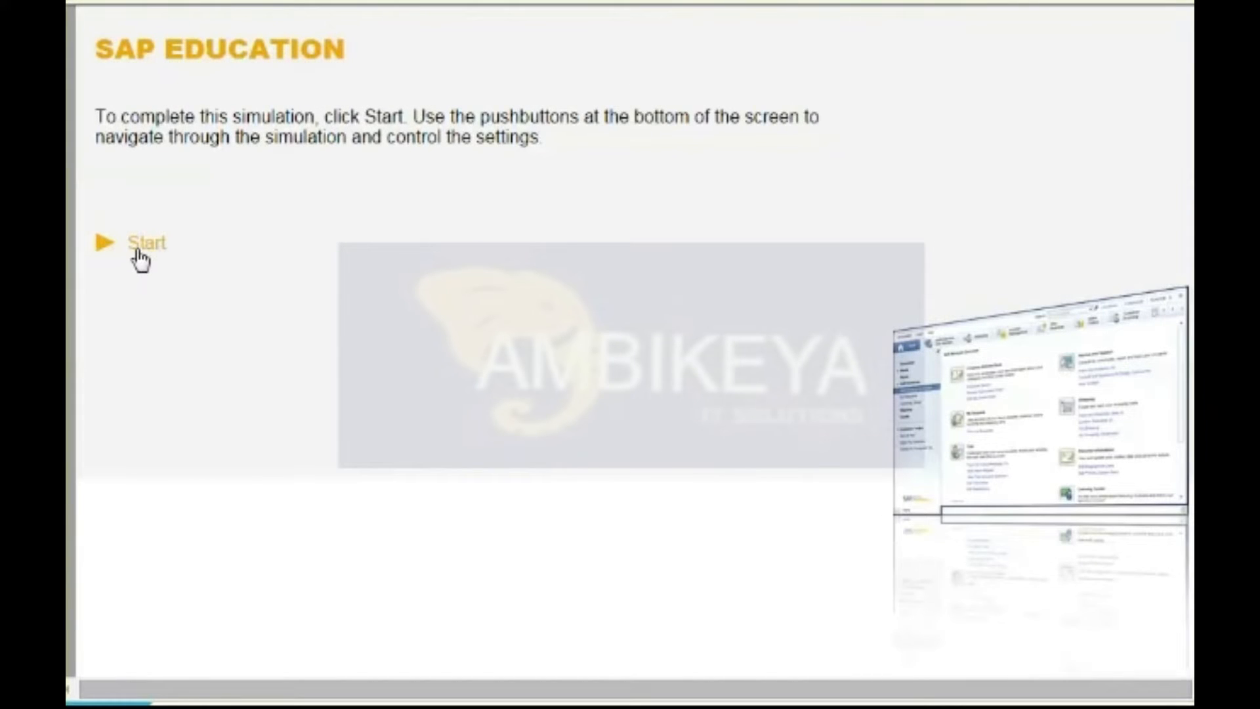
click(139, 256)
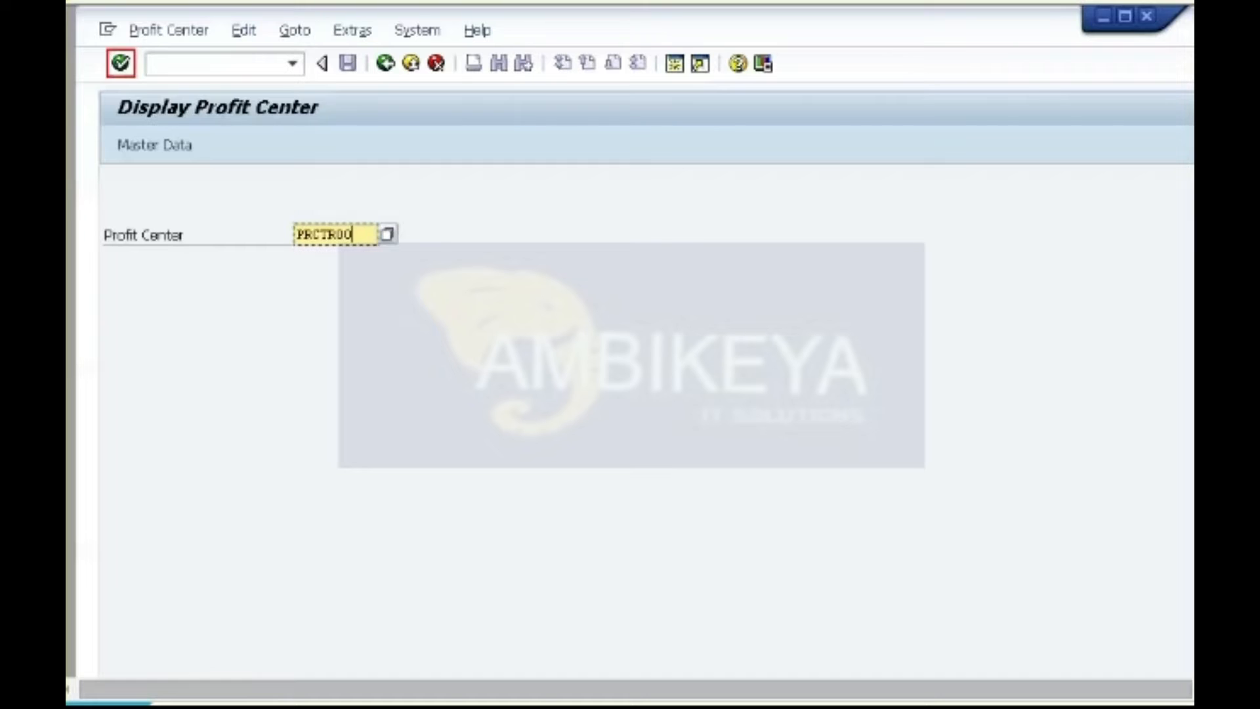
click(118, 74)
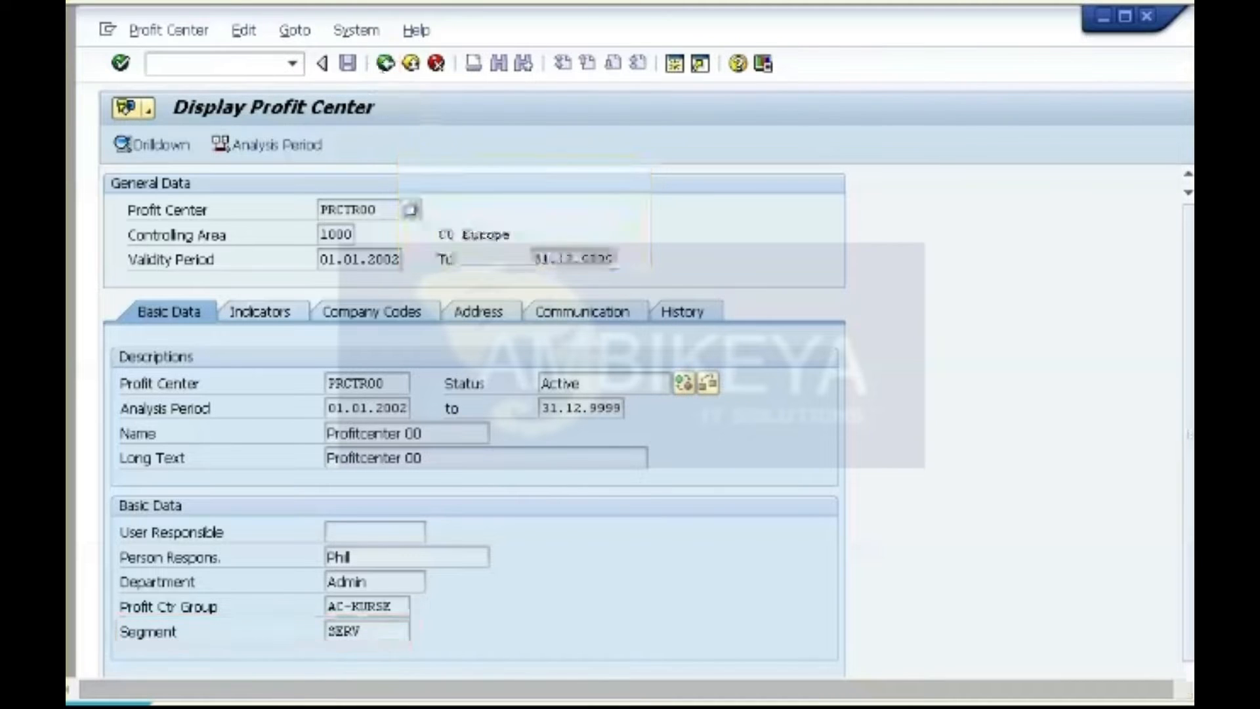
click(385, 68)
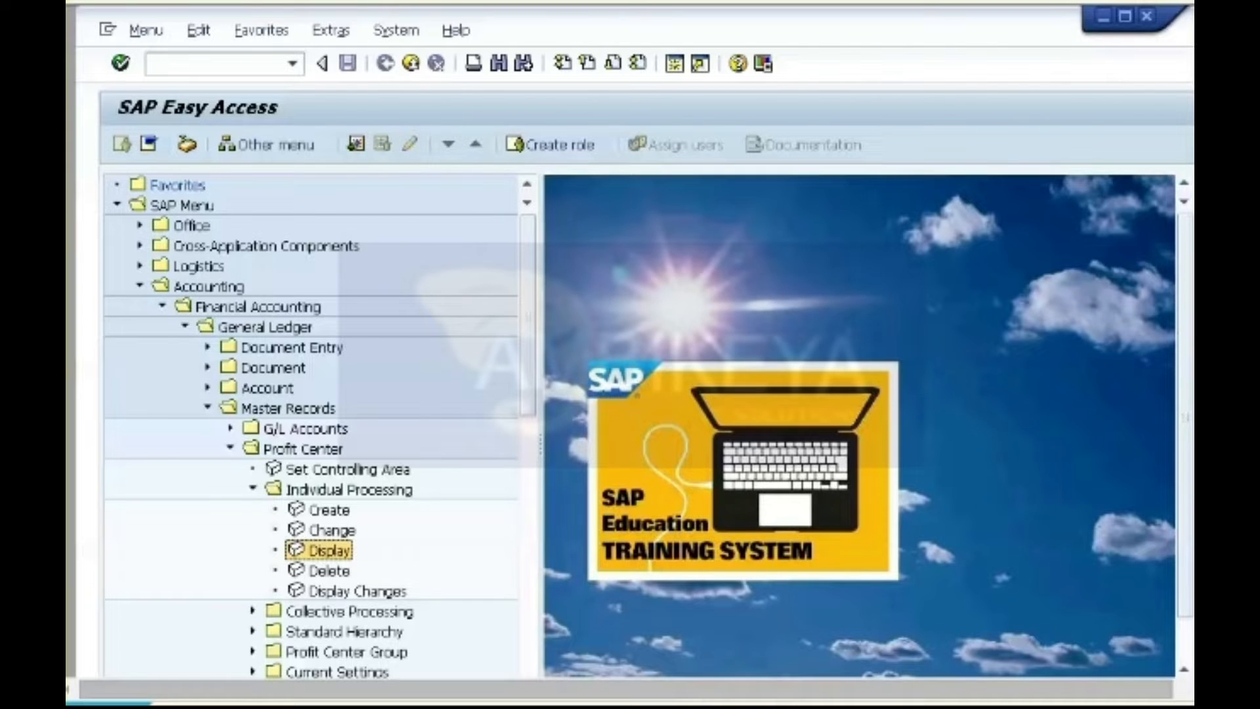
Step: Run transaction spro and open the SAP Reference IMG
click(189, 72)
text(spro)
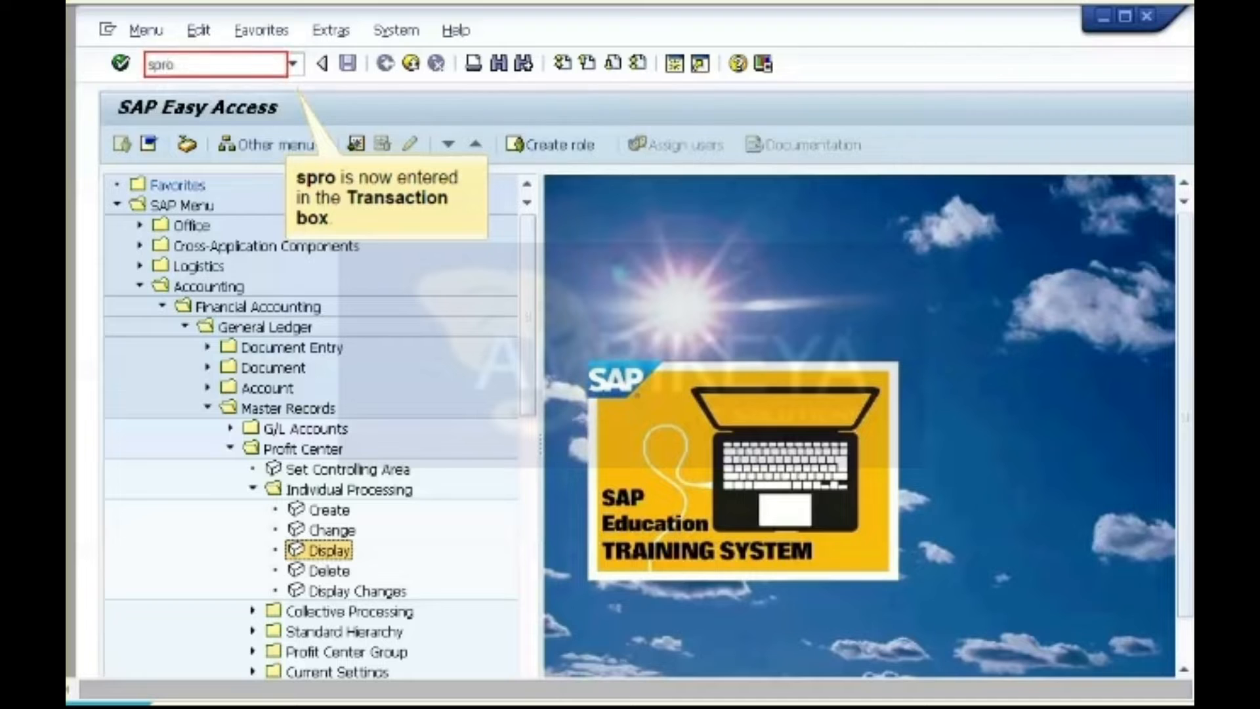
key(Return)
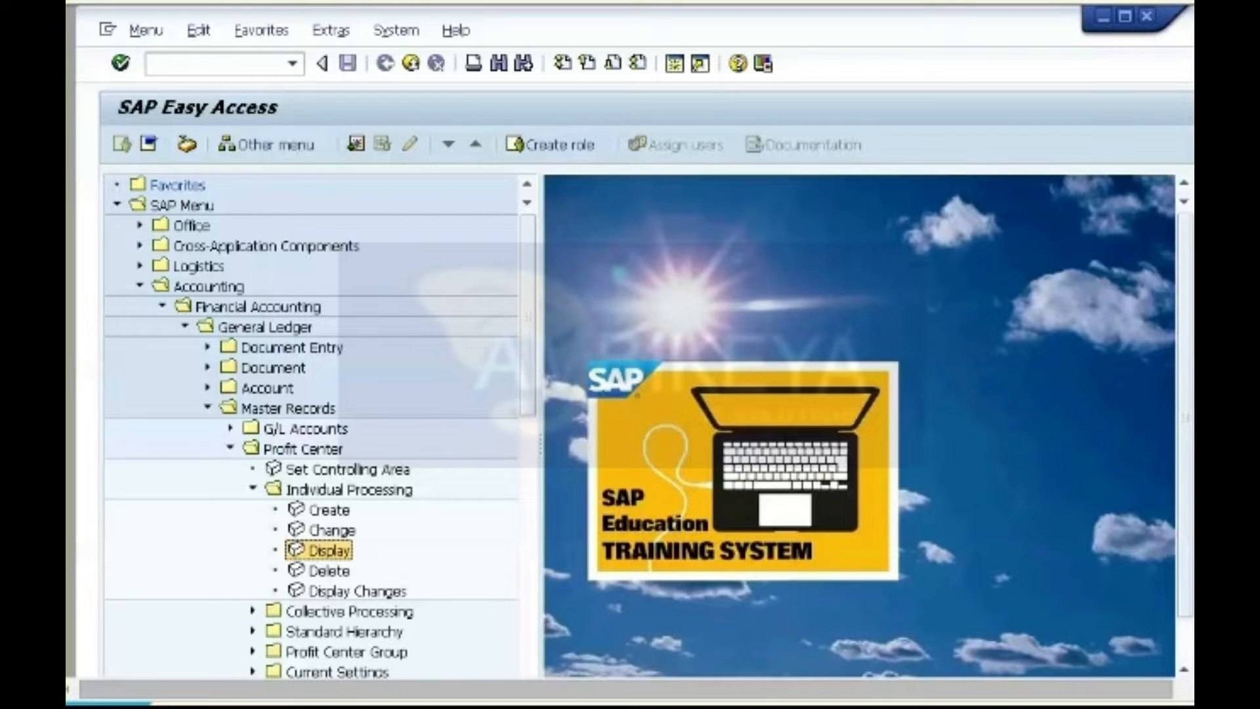
click(134, 74)
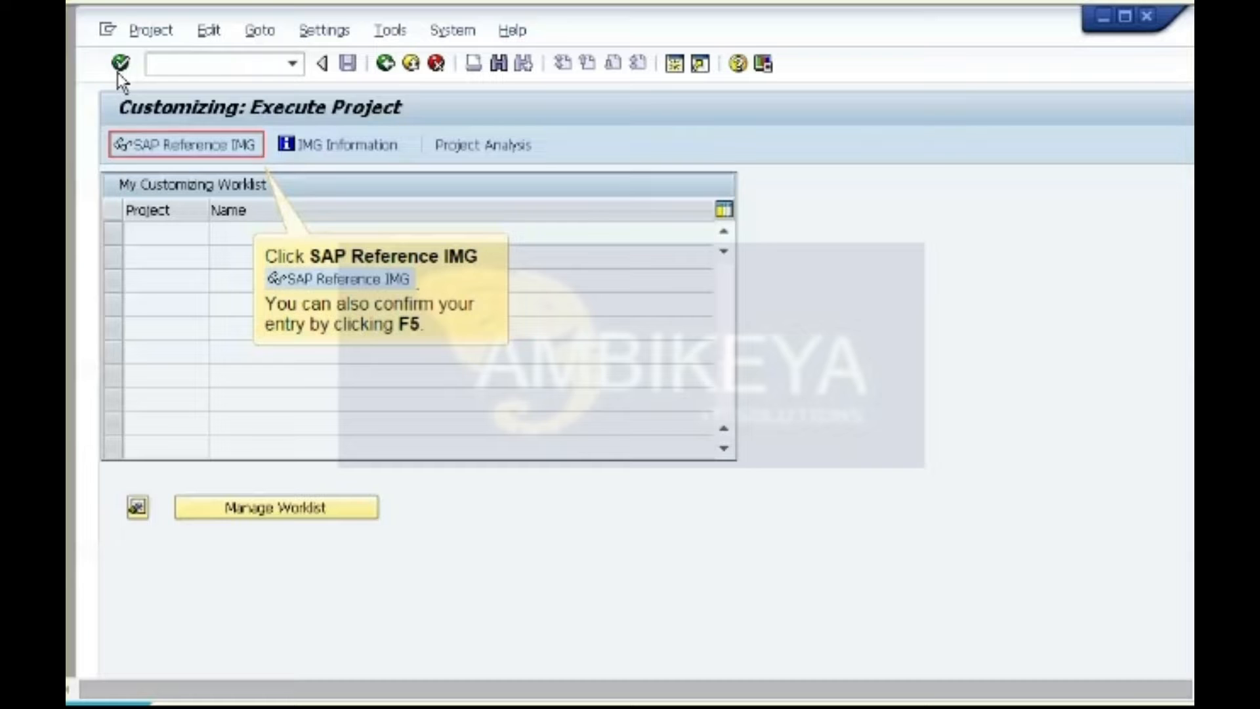
click(158, 153)
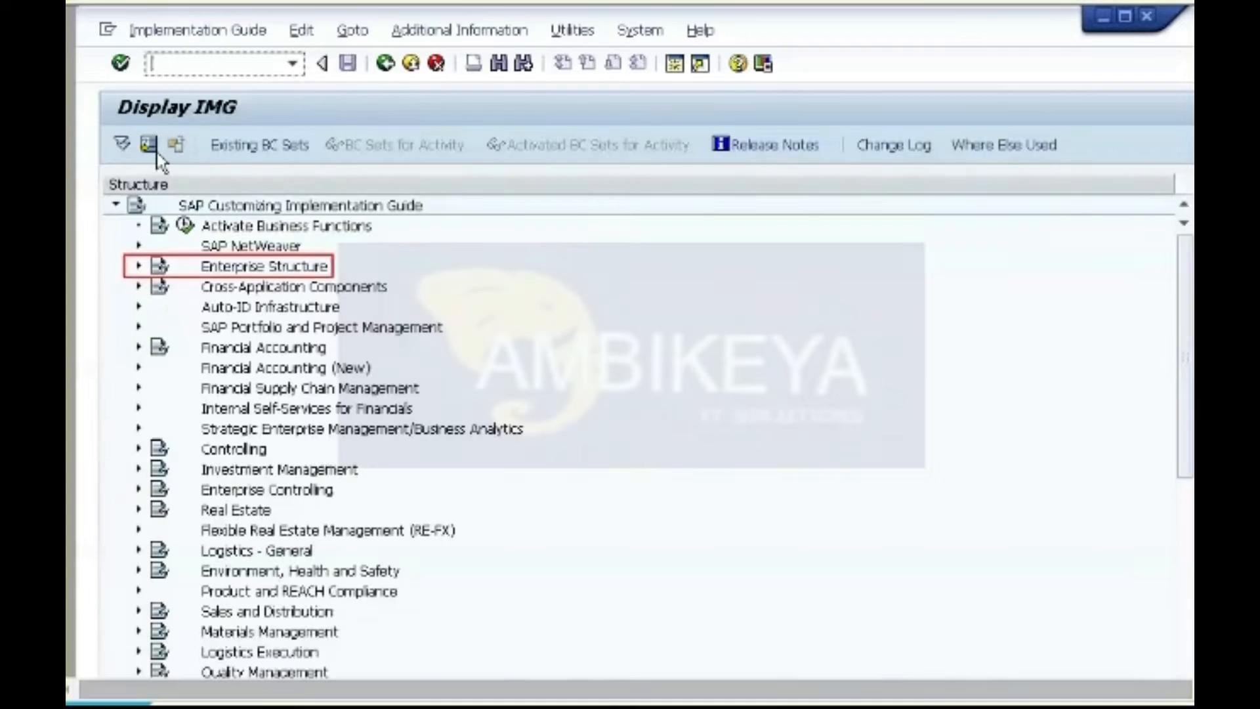
Step: Open Define Segment under Enterprise Structure, Definition, Financial Accounting, select segment SERV, and exit the segment overview
click(186, 271)
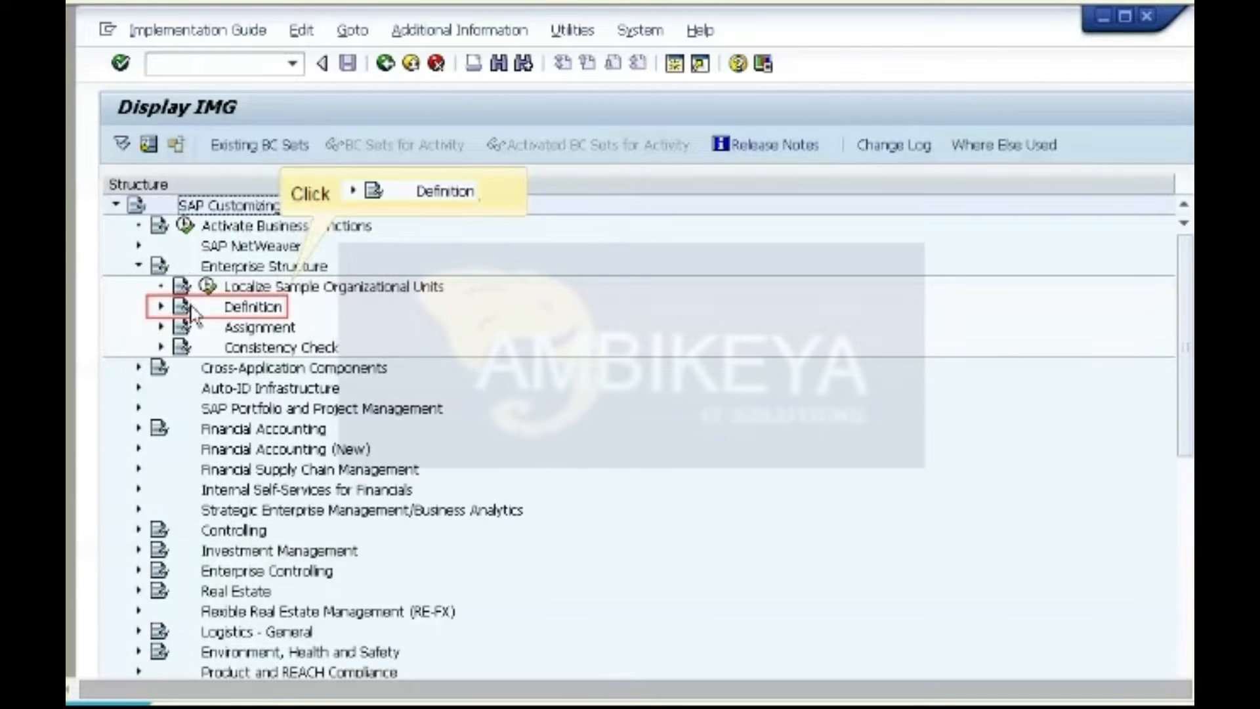
click(191, 307)
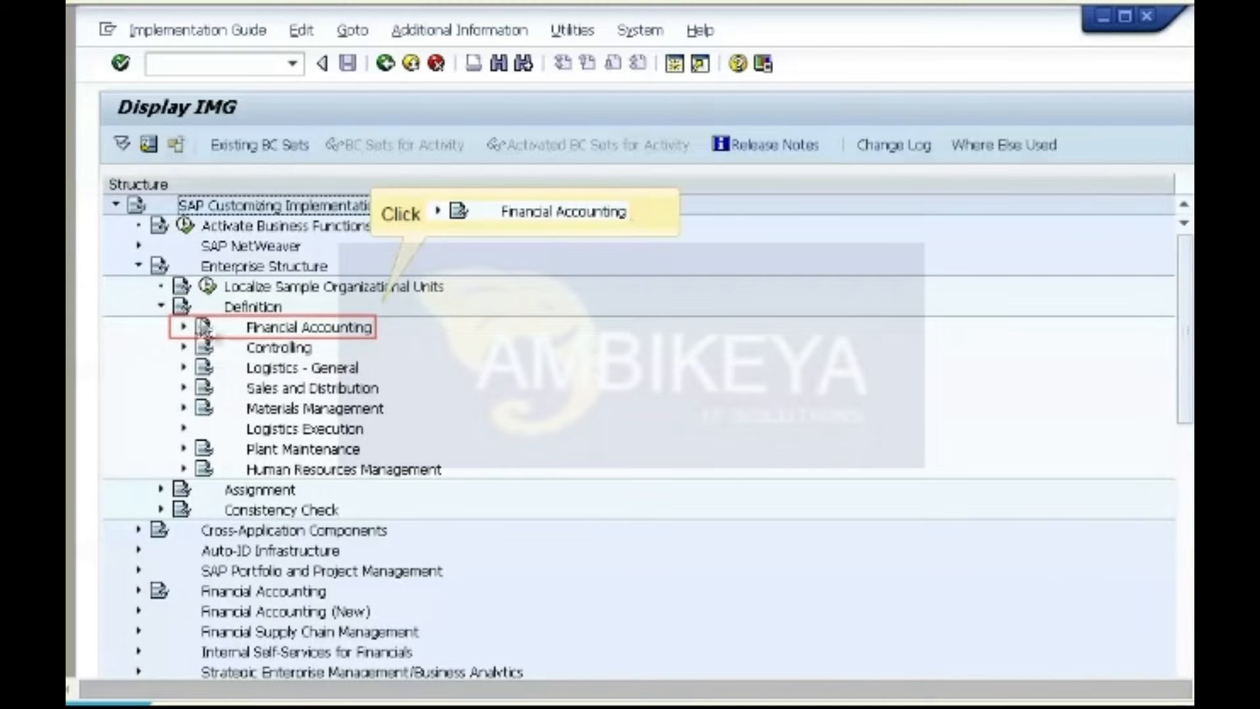
click(205, 329)
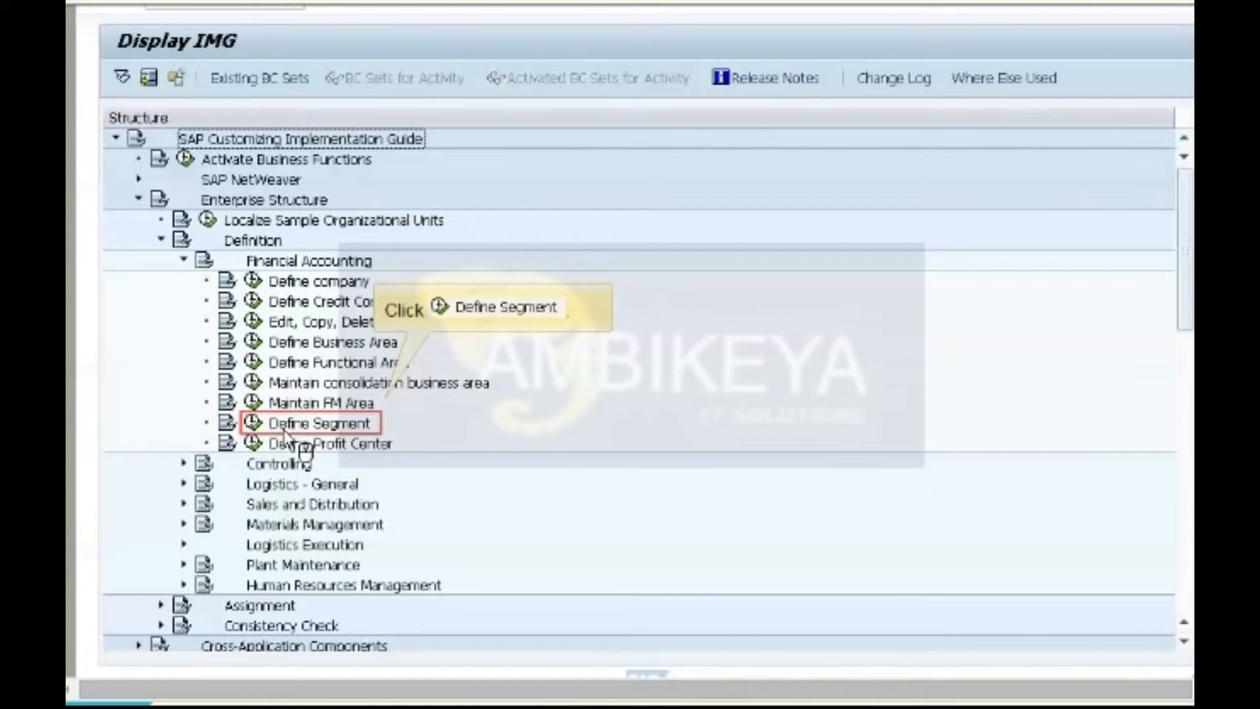
click(299, 430)
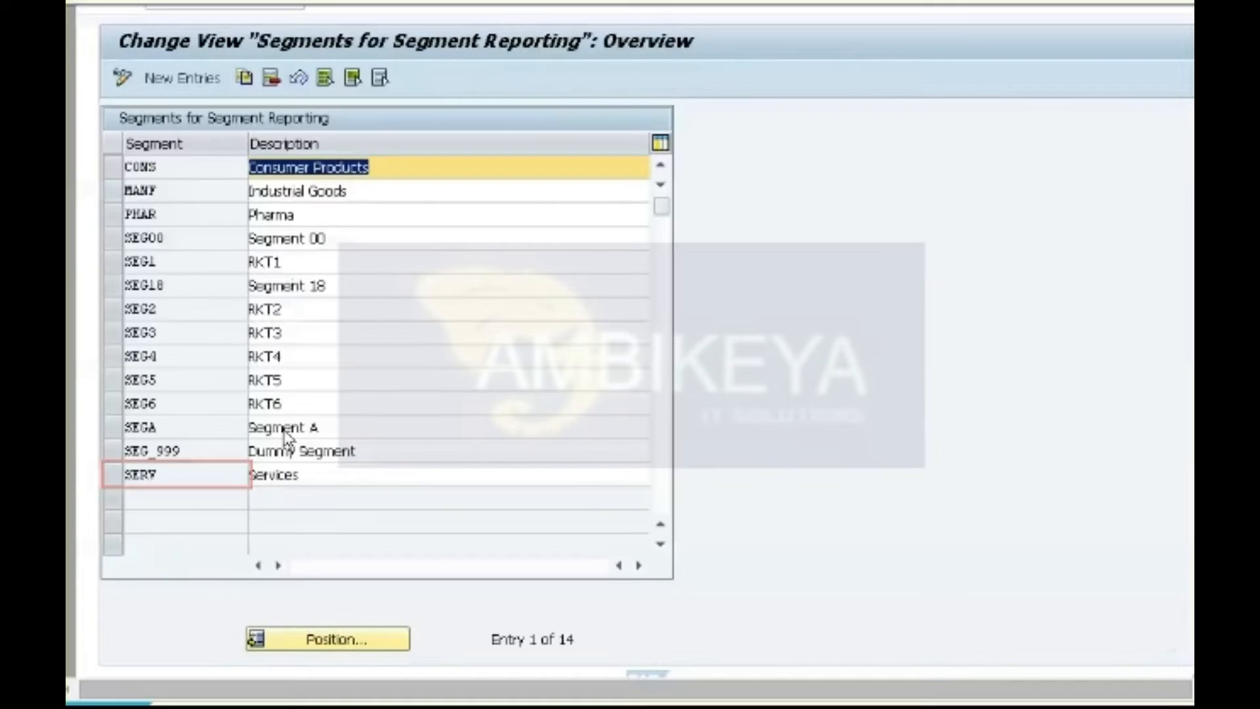
click(158, 491)
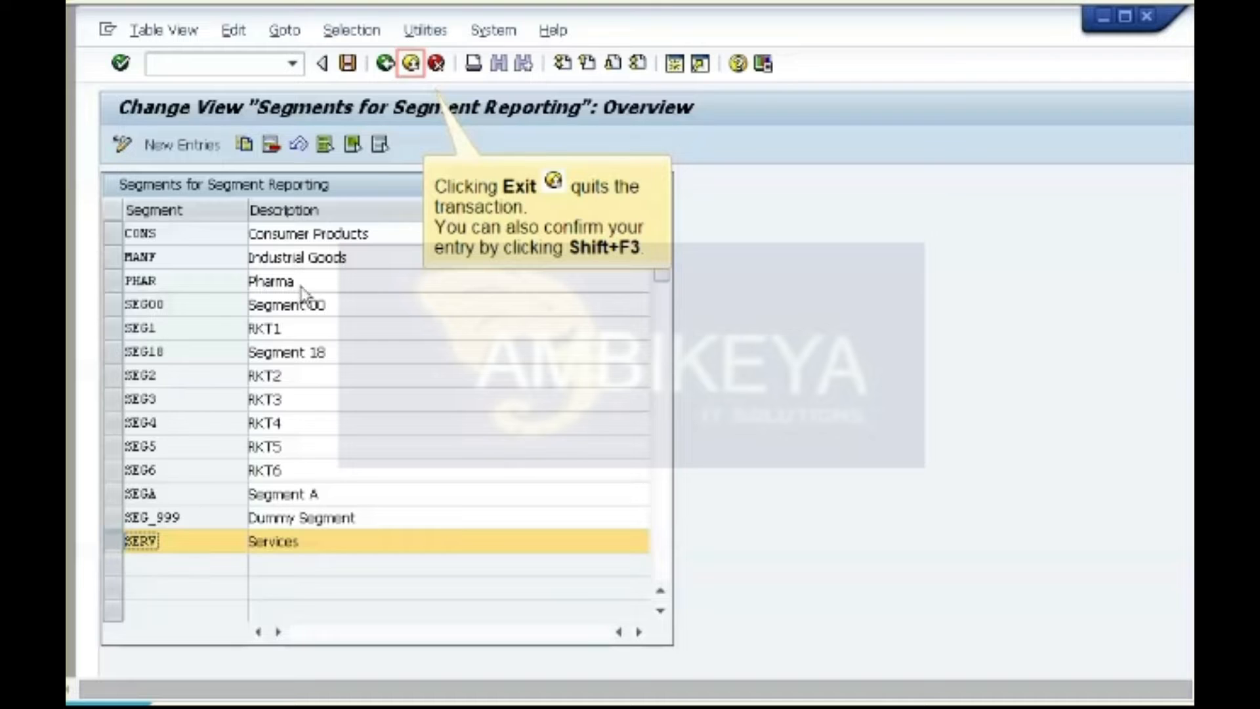
click(411, 65)
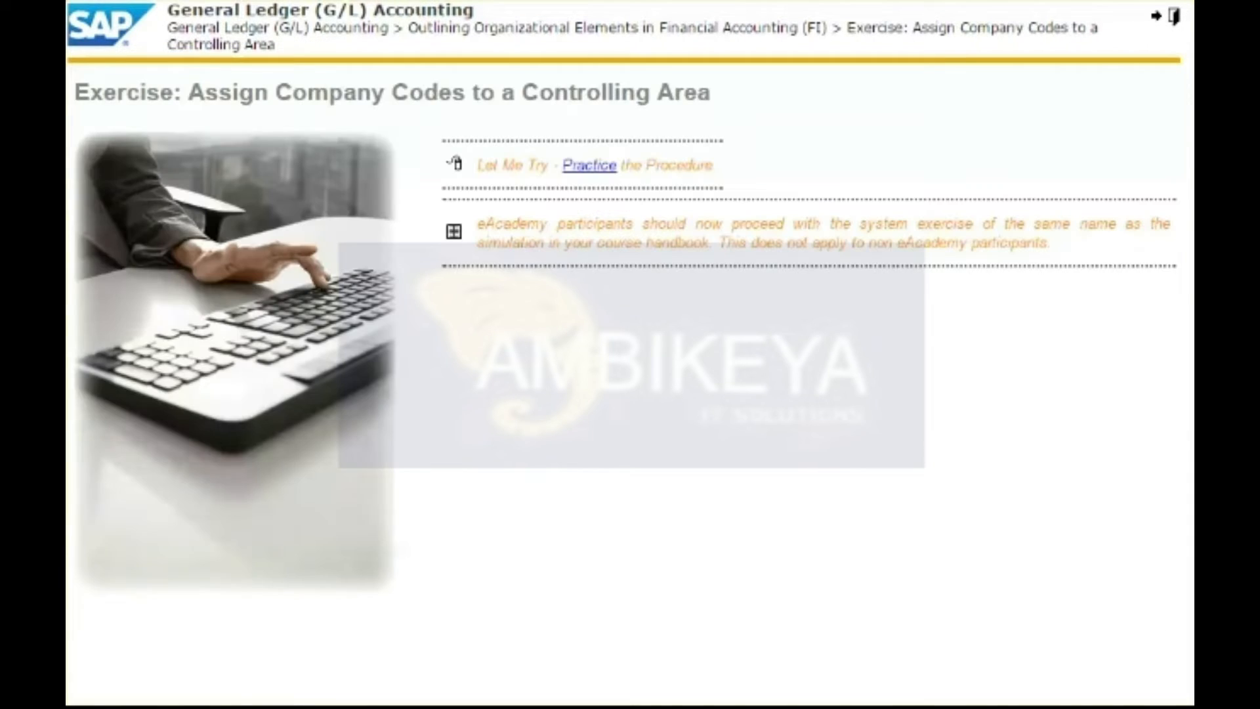
Step: Start the practice simulation for assigning company codes to a controlling area
click(589, 165)
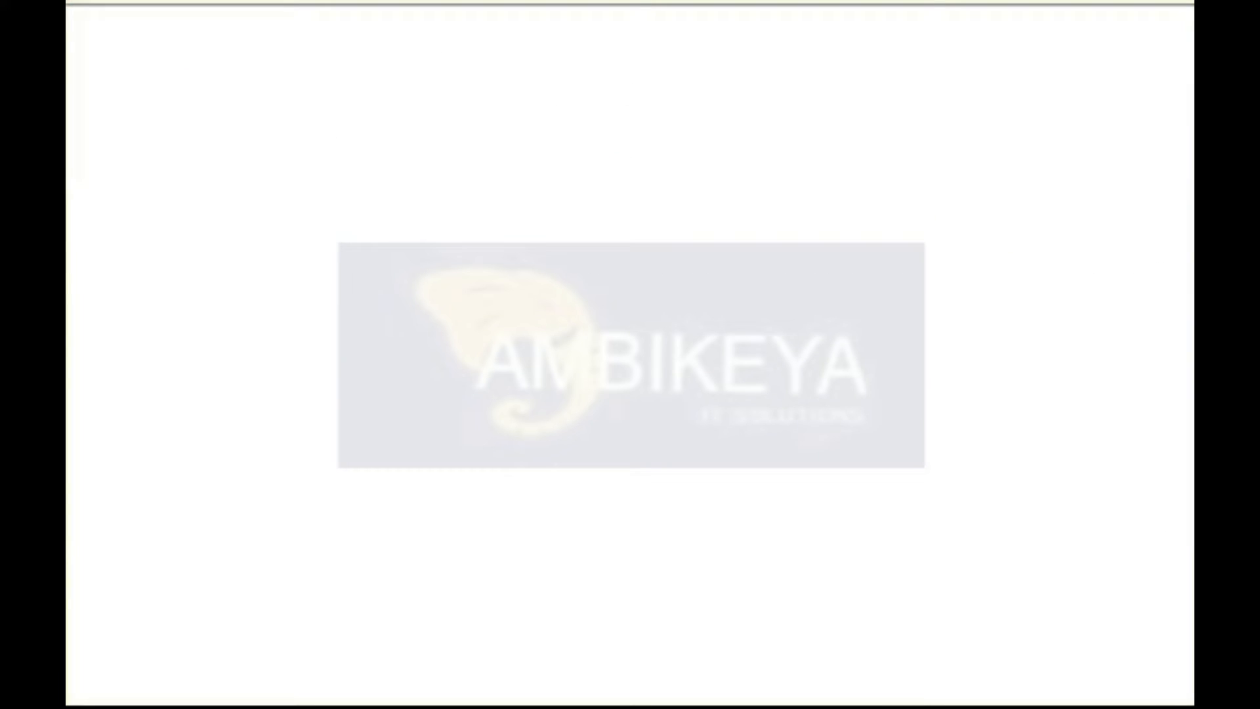
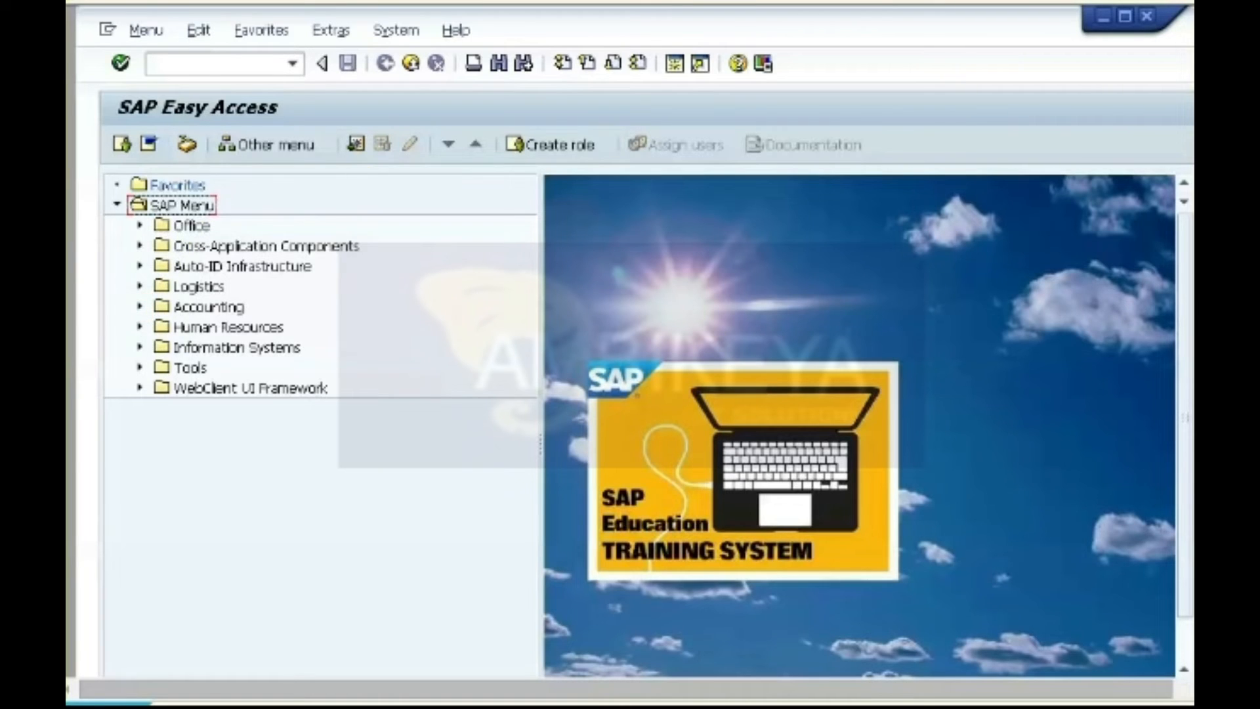
Step: Start Enter G/L Account Document from the General Ledger document entry functions under Financial Accounting, using company code 1000
click(139, 307)
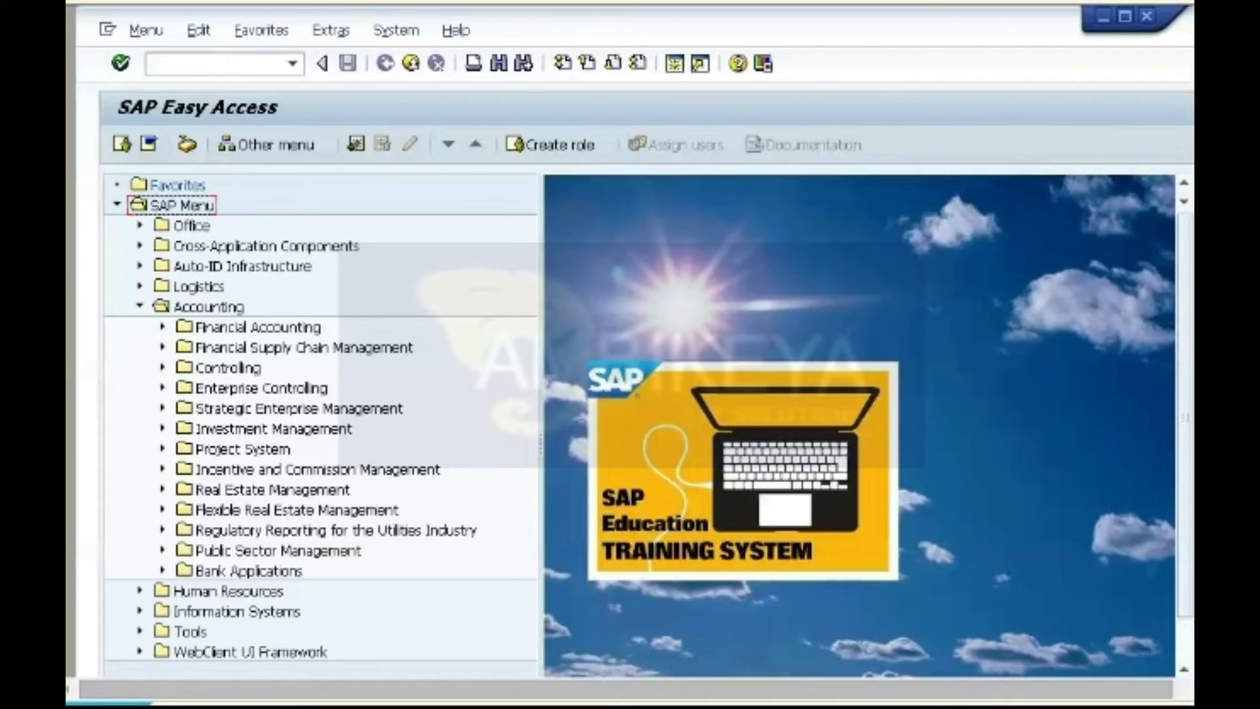
click(162, 328)
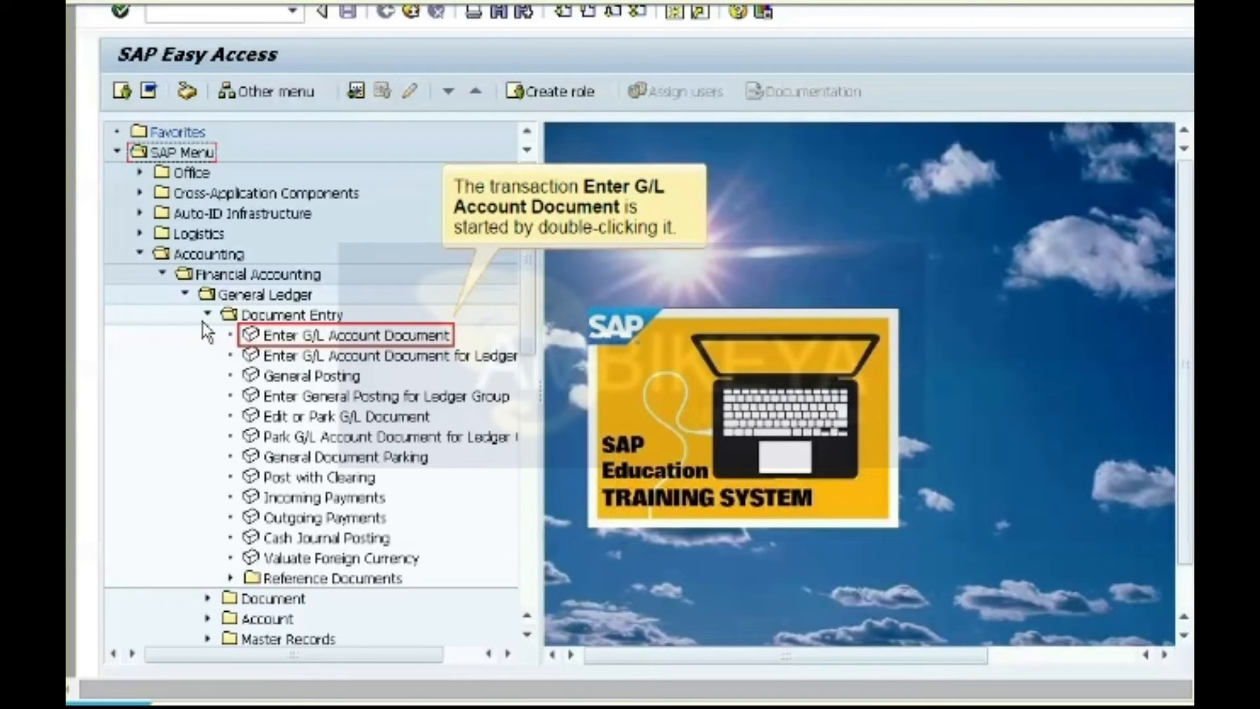
double_click(305, 343)
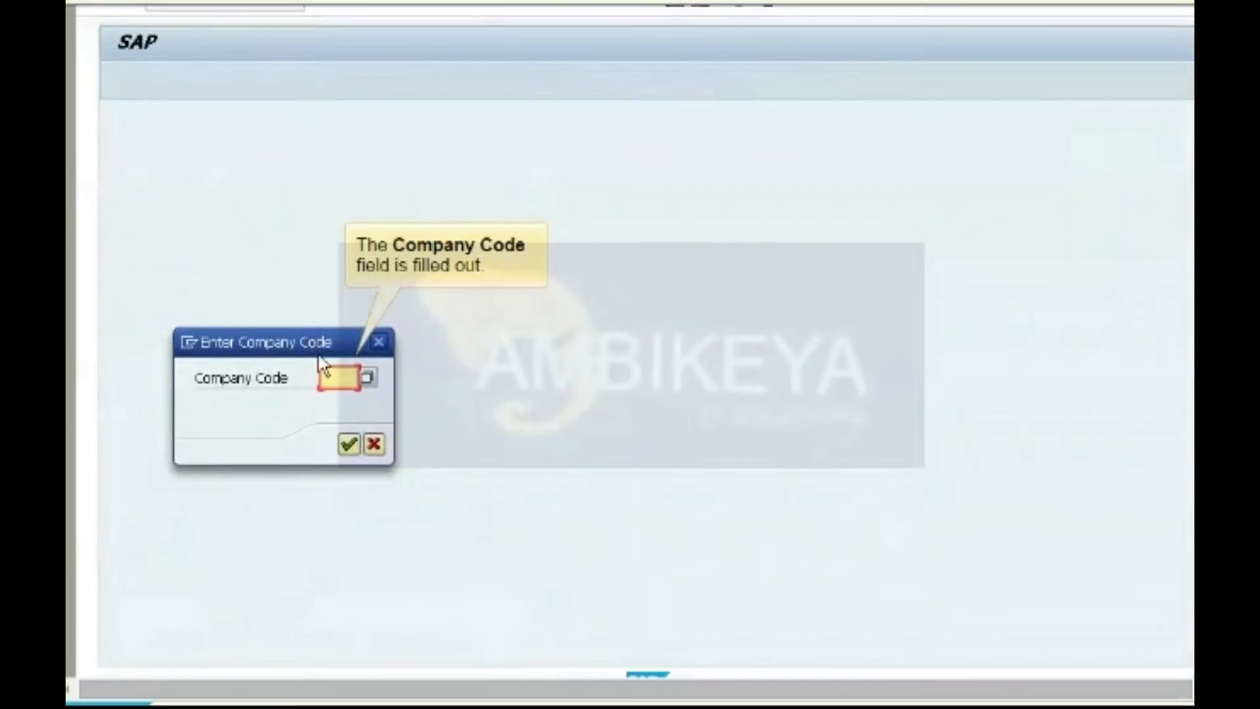
click(332, 384)
text(1000)
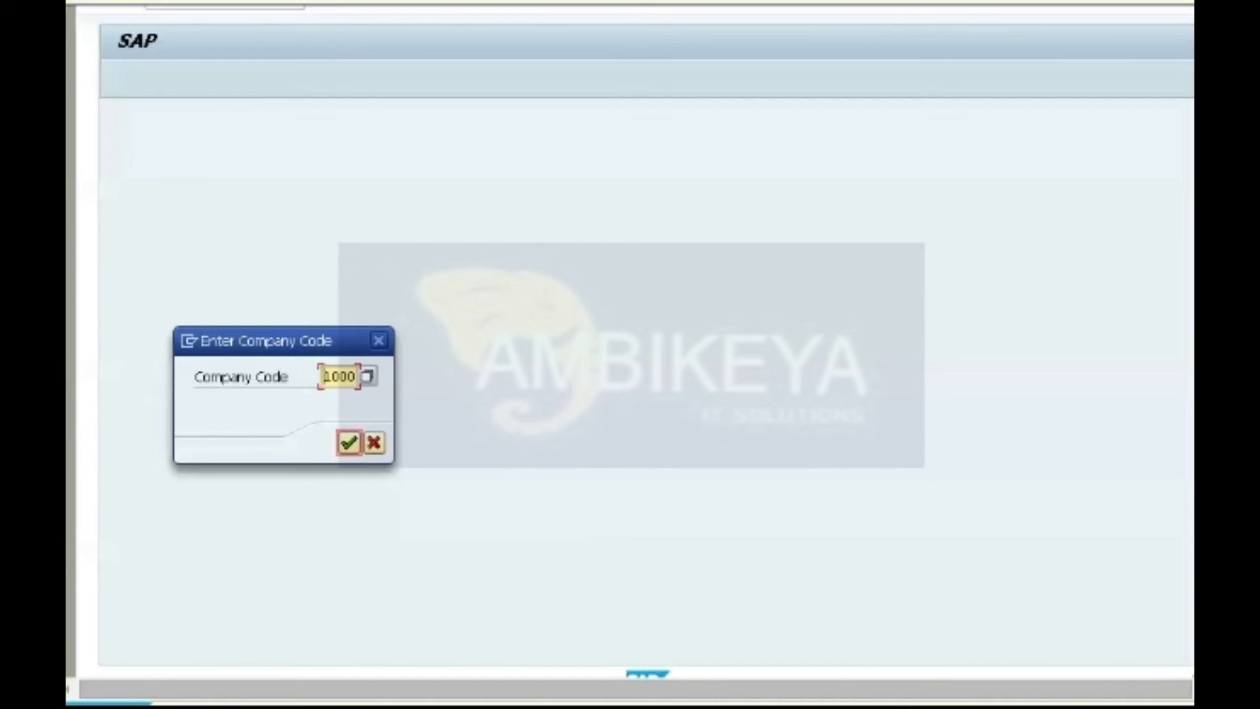
click(348, 447)
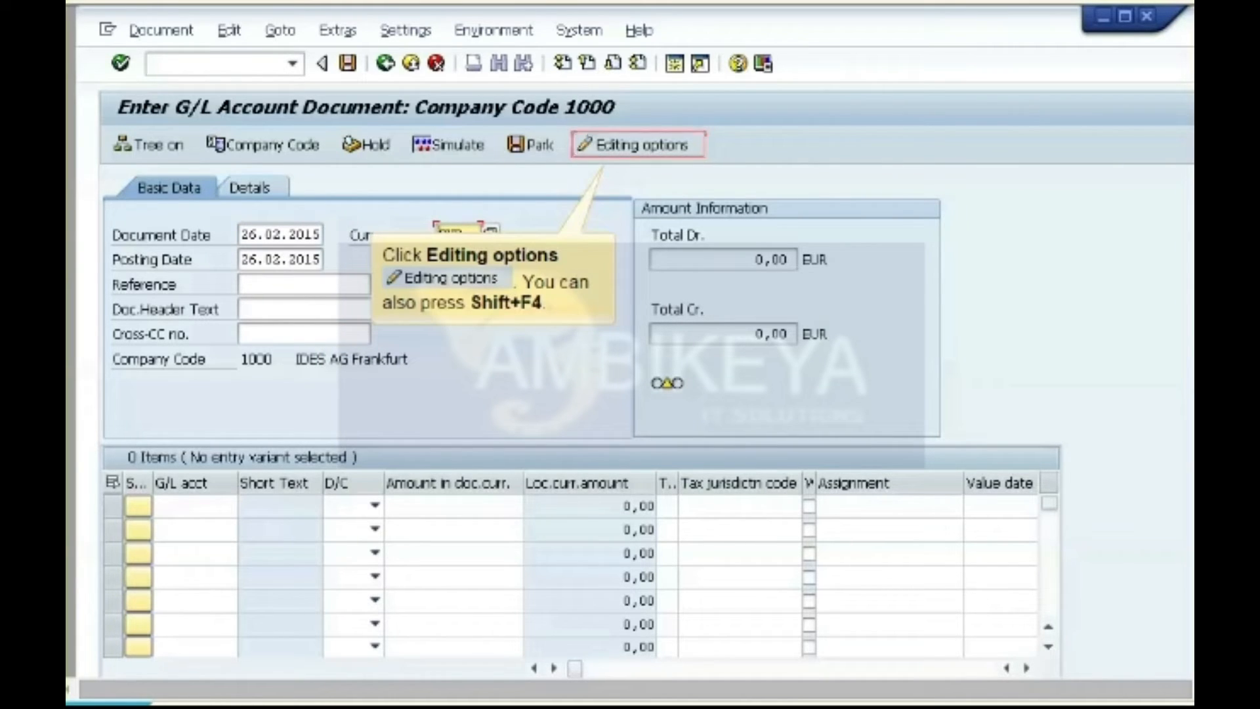
Step: Set the editing options to document type "Entry with short name" and document date equal to posting date, save them, and exit
click(614, 153)
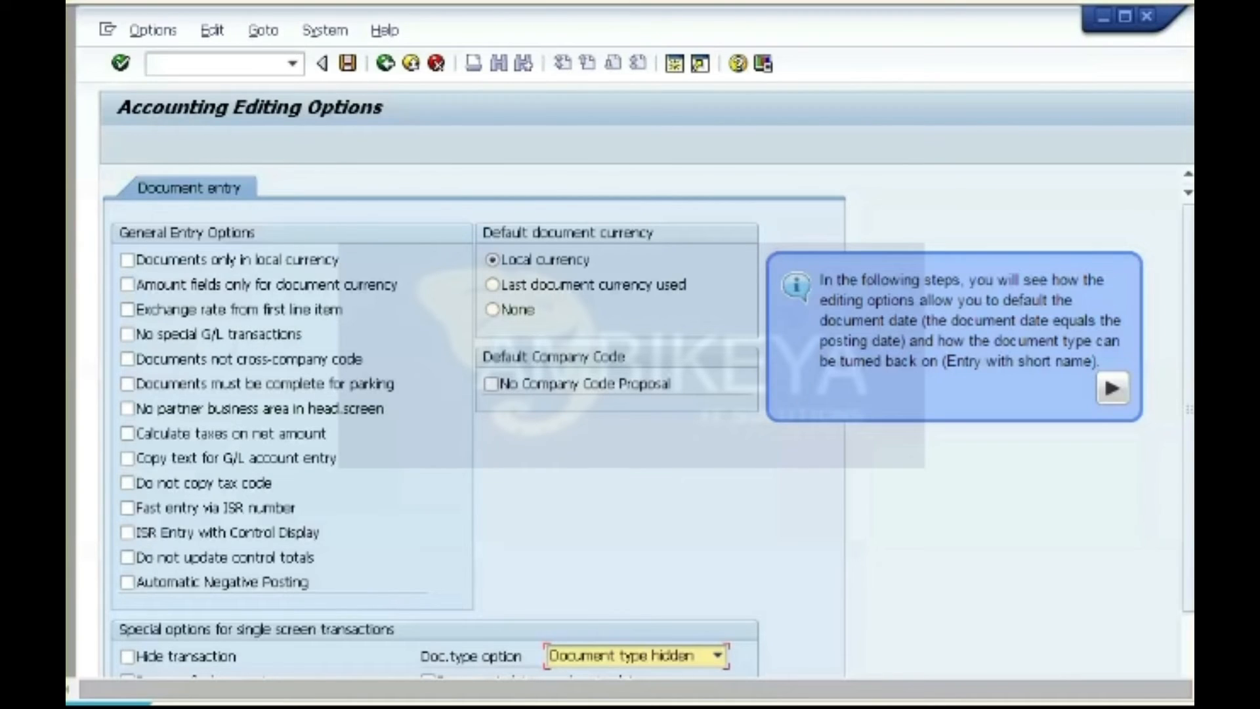
click(1112, 389)
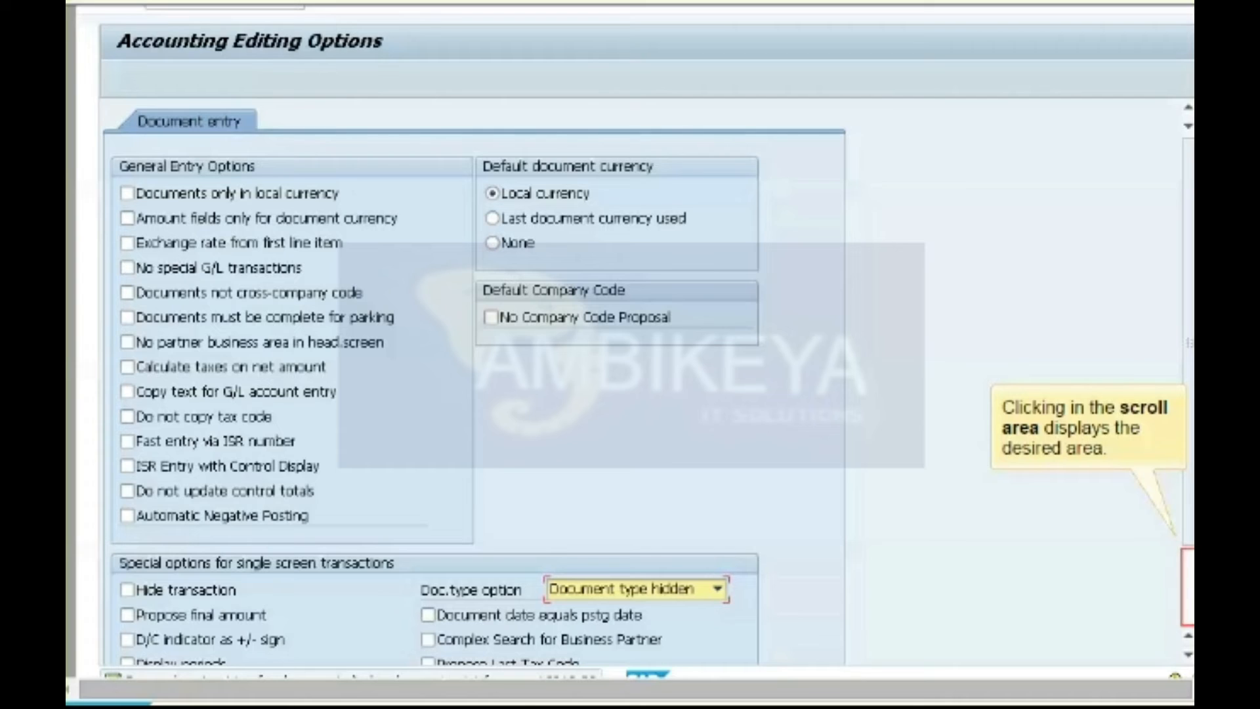
click(1188, 617)
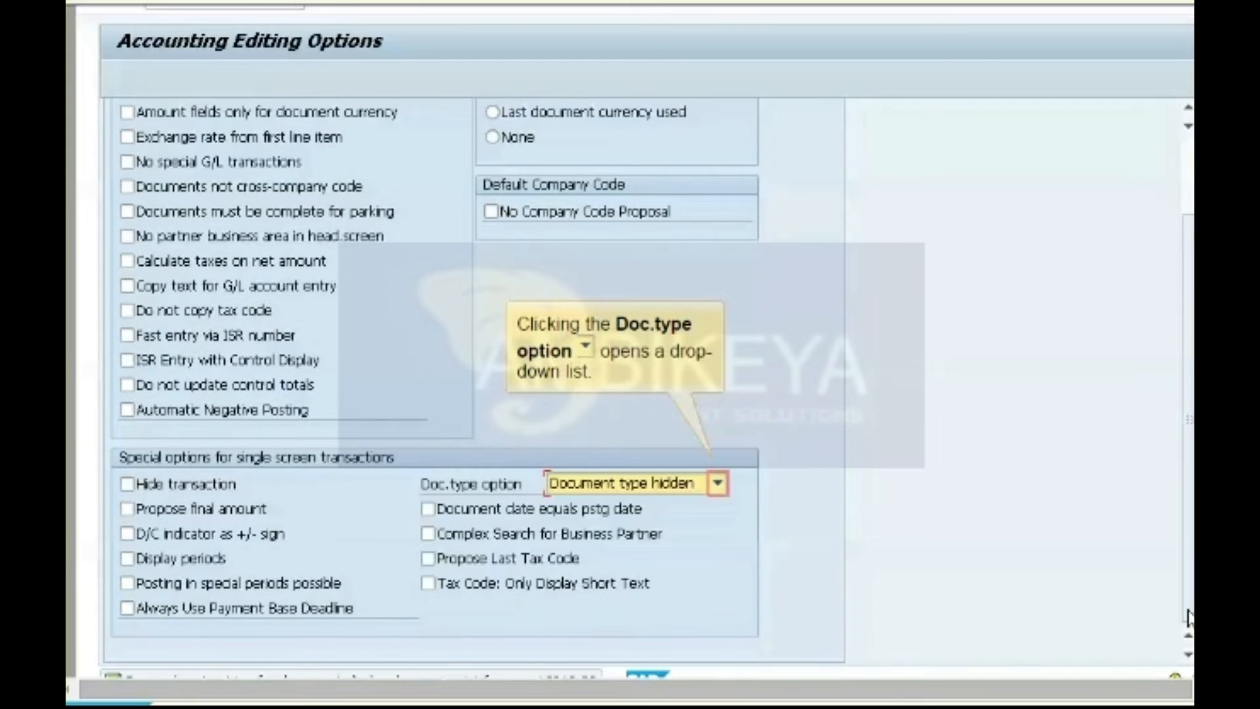
click(716, 494)
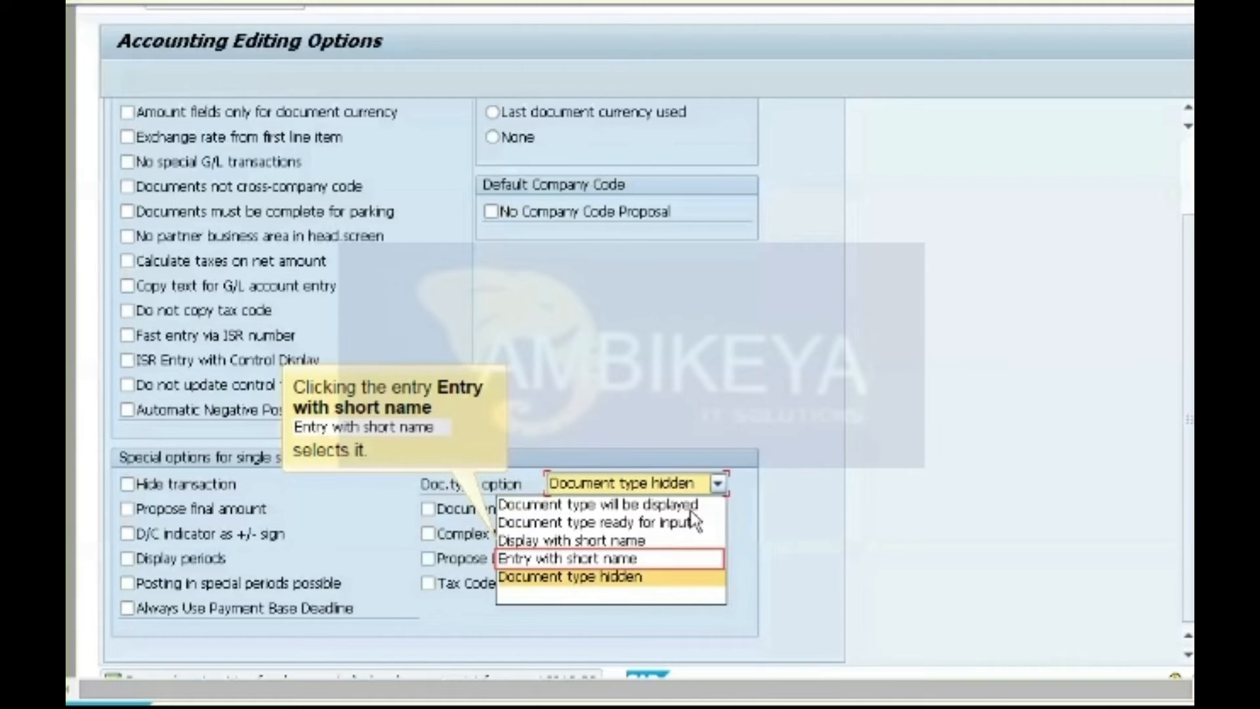
click(566, 564)
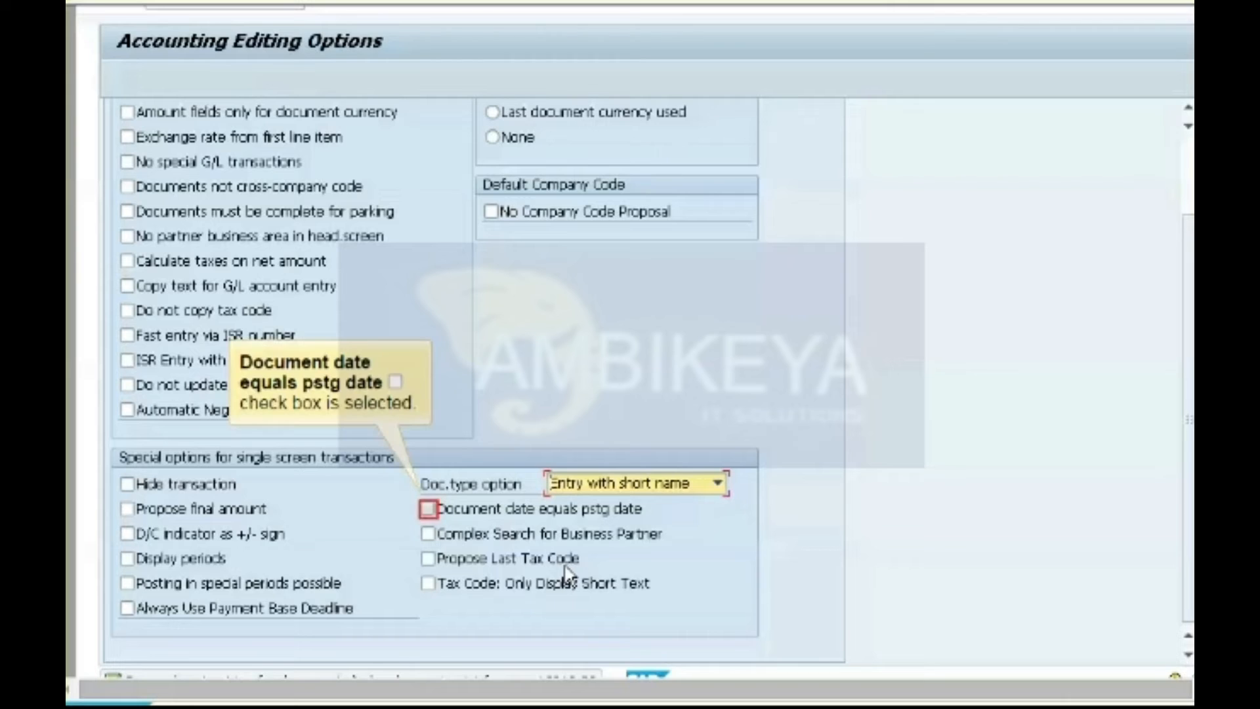
click(428, 509)
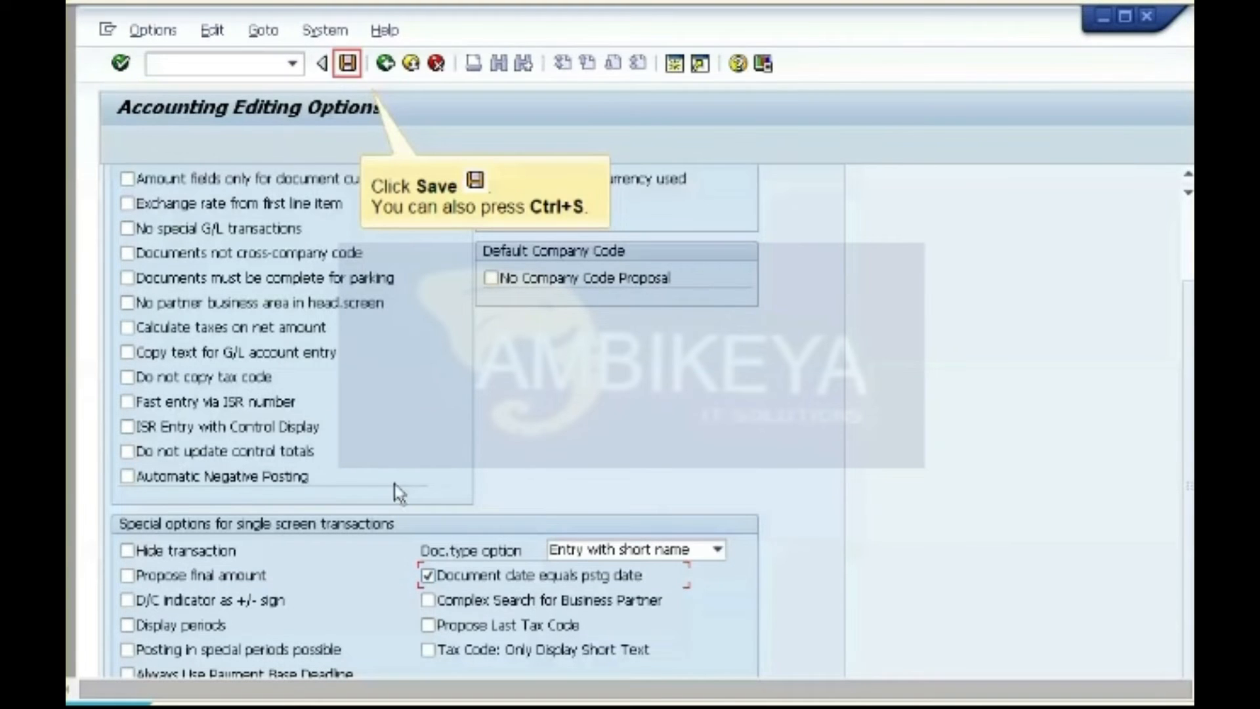
click(348, 64)
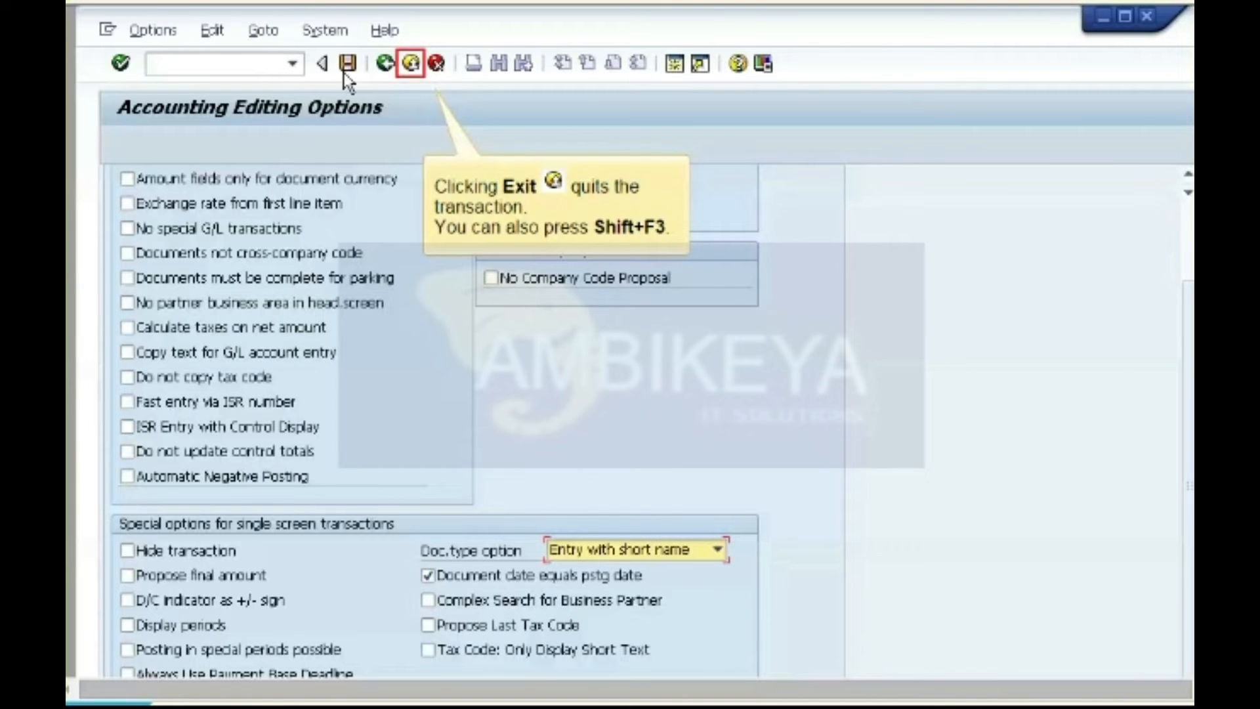
click(411, 64)
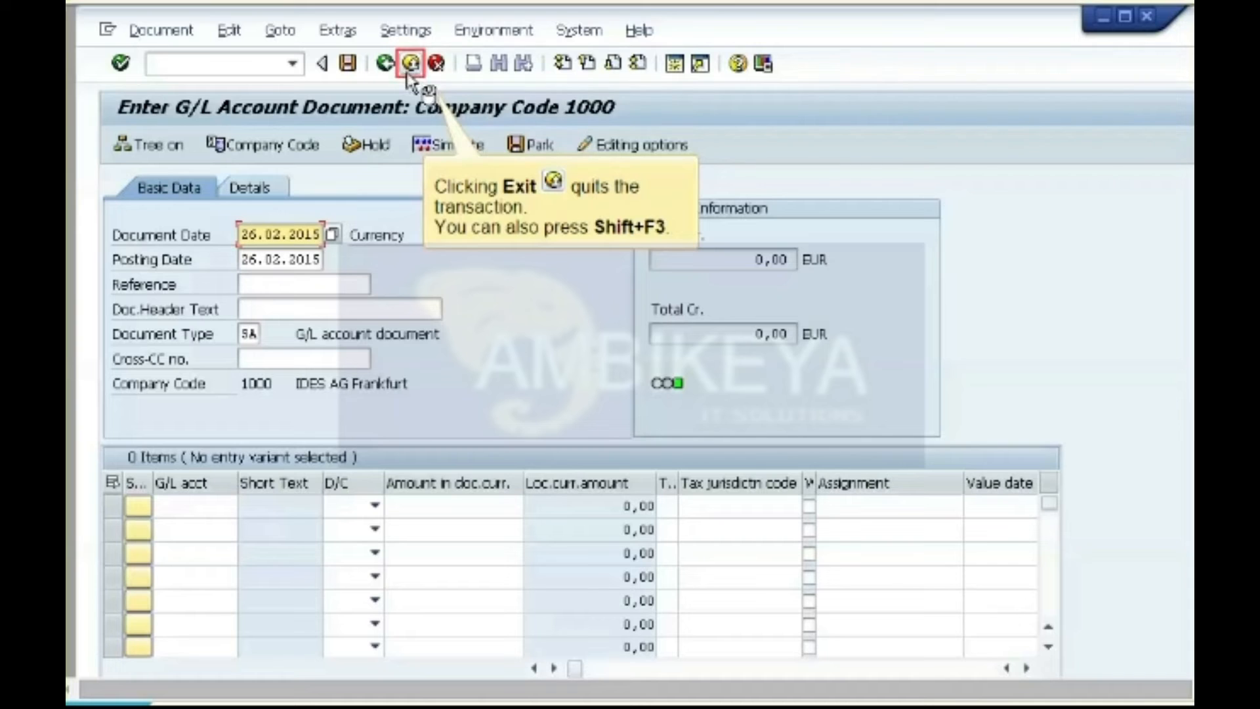
Step: Exit the G/L account document entry, discarding its data, and reset the navigation tree to the standard SAP menu
click(410, 64)
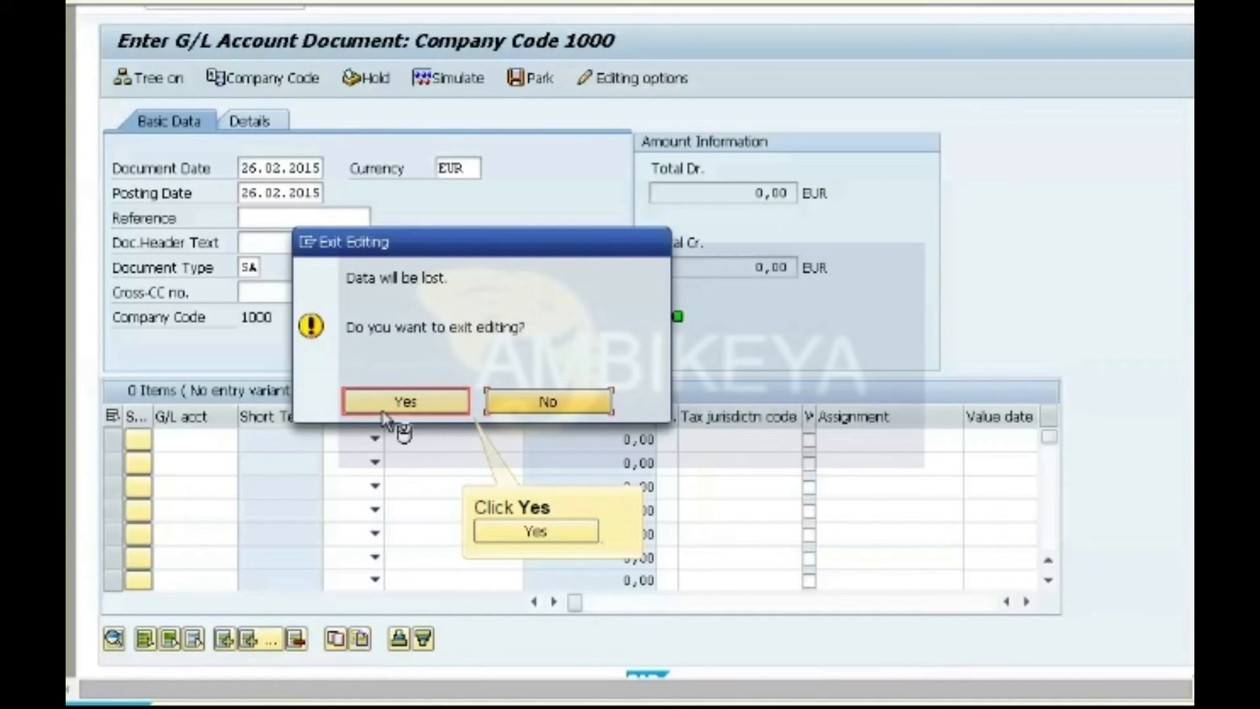
click(402, 409)
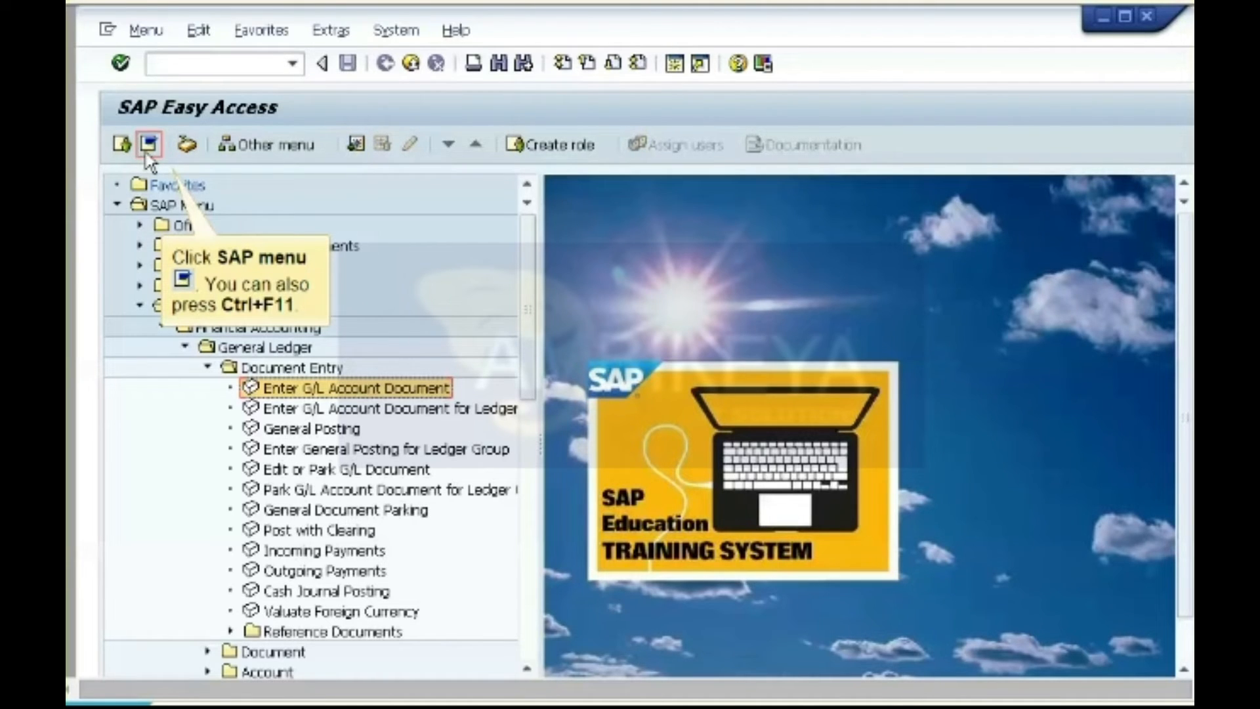
click(147, 149)
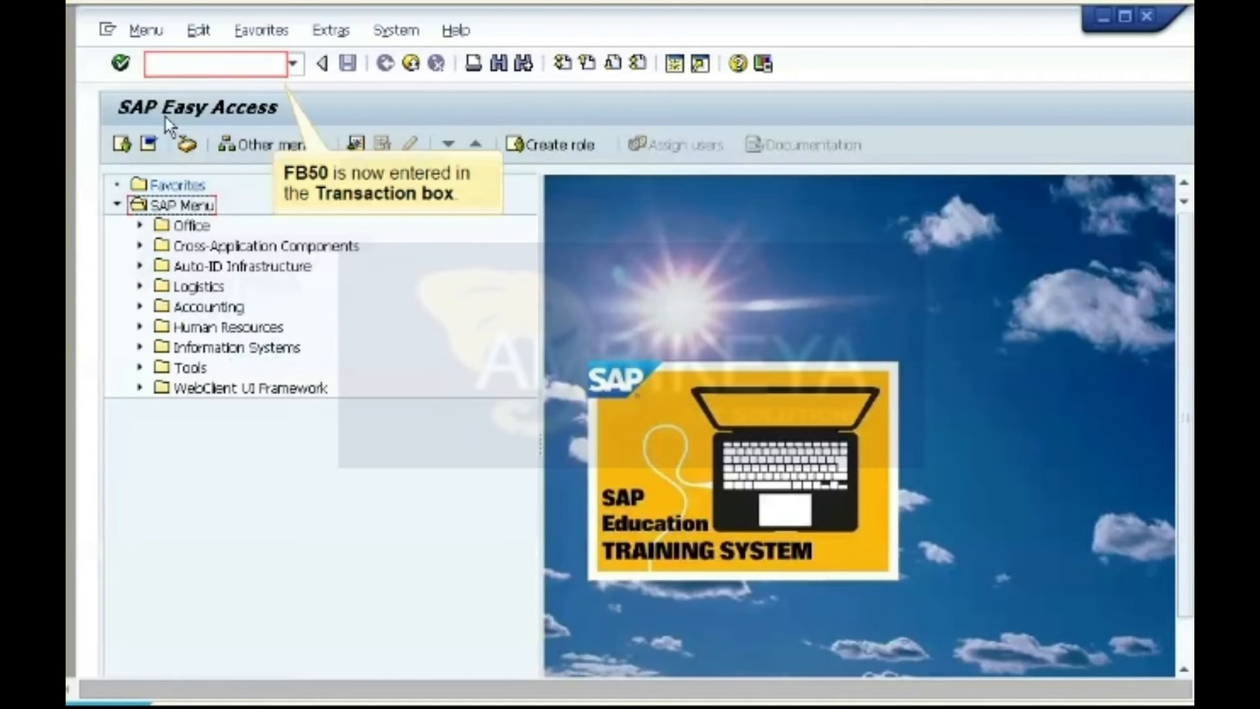
Step: Run transaction FB50 and show the tree of screen variants, account assignment templates and held documents
text(FB50)
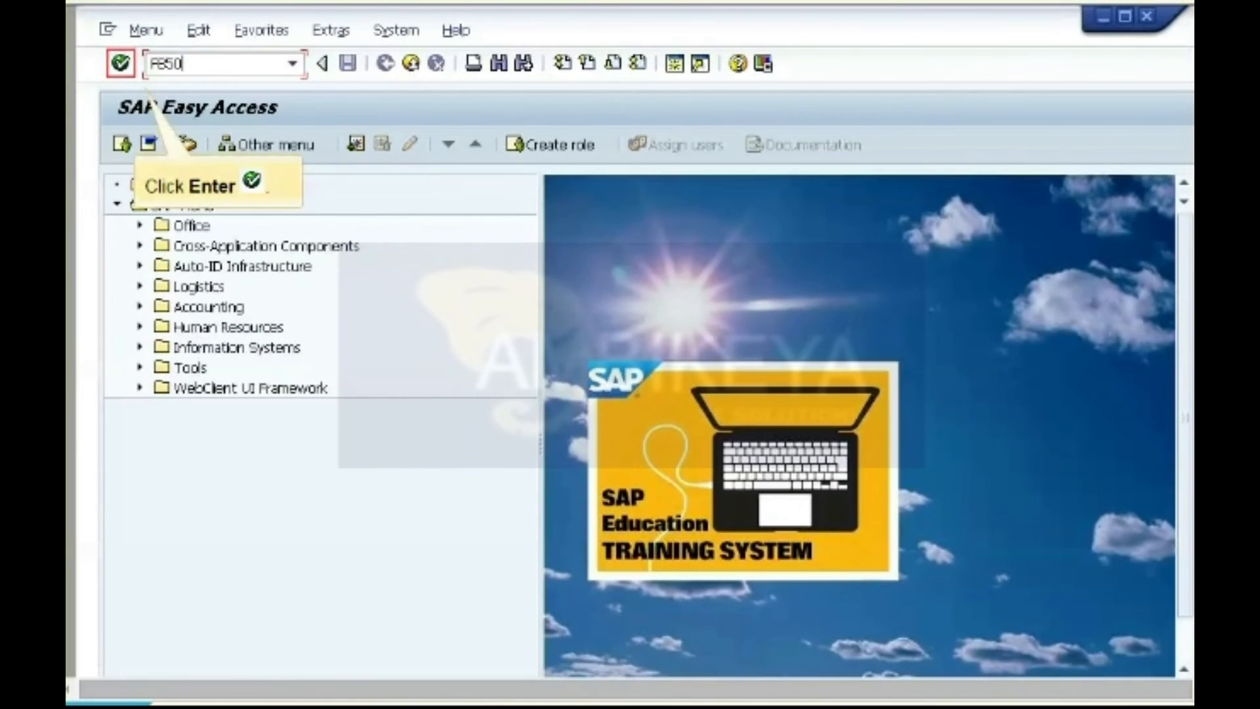
click(120, 71)
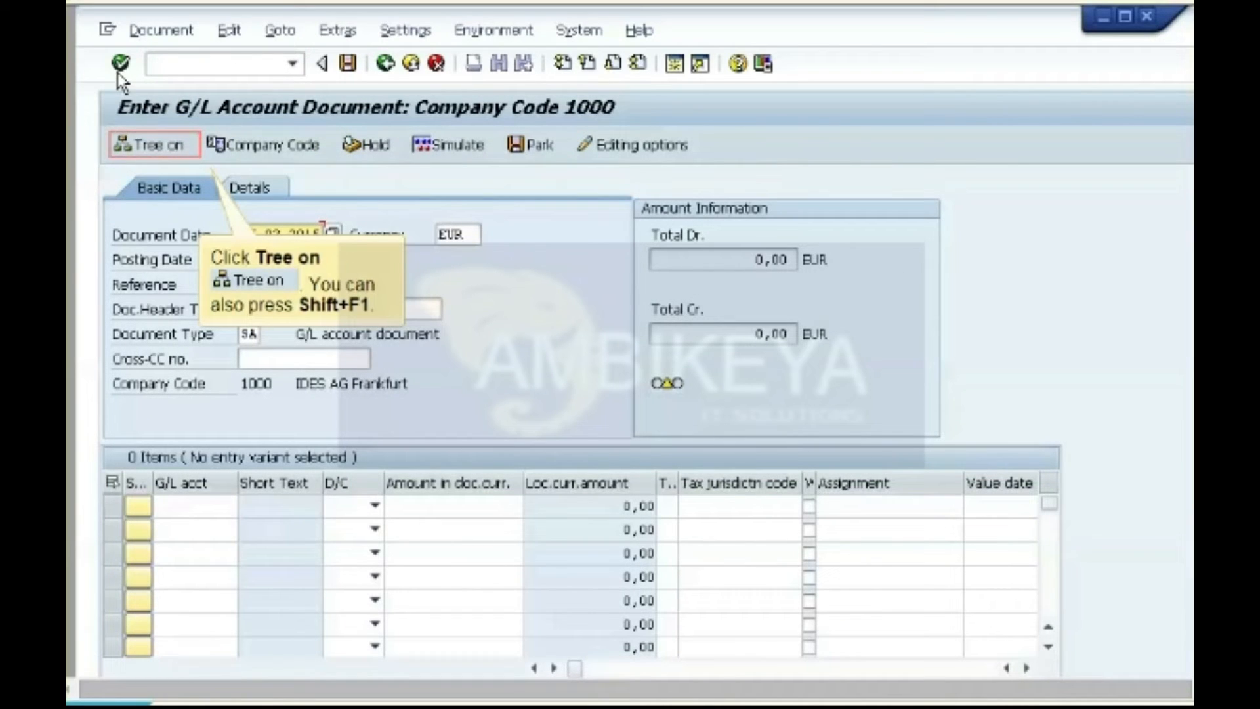
click(137, 152)
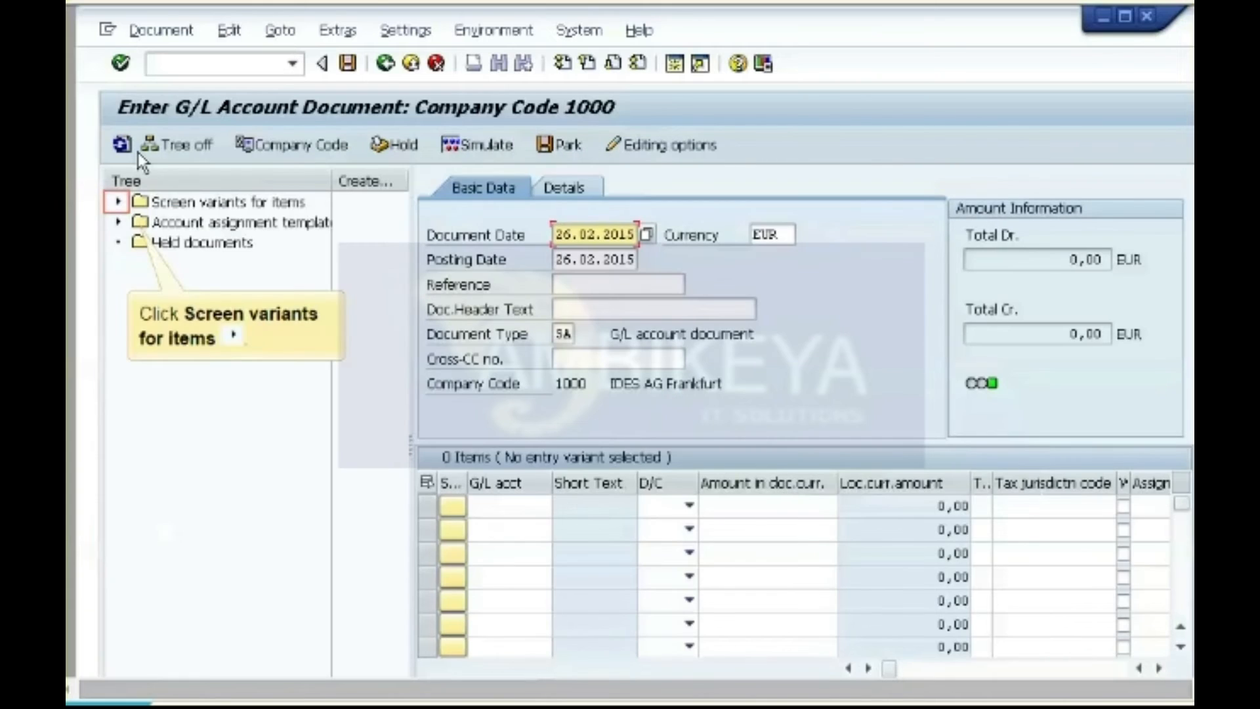
Step: Select the Z_WITH COST CENTER variant among the screen variants for items and hide the tree
click(117, 202)
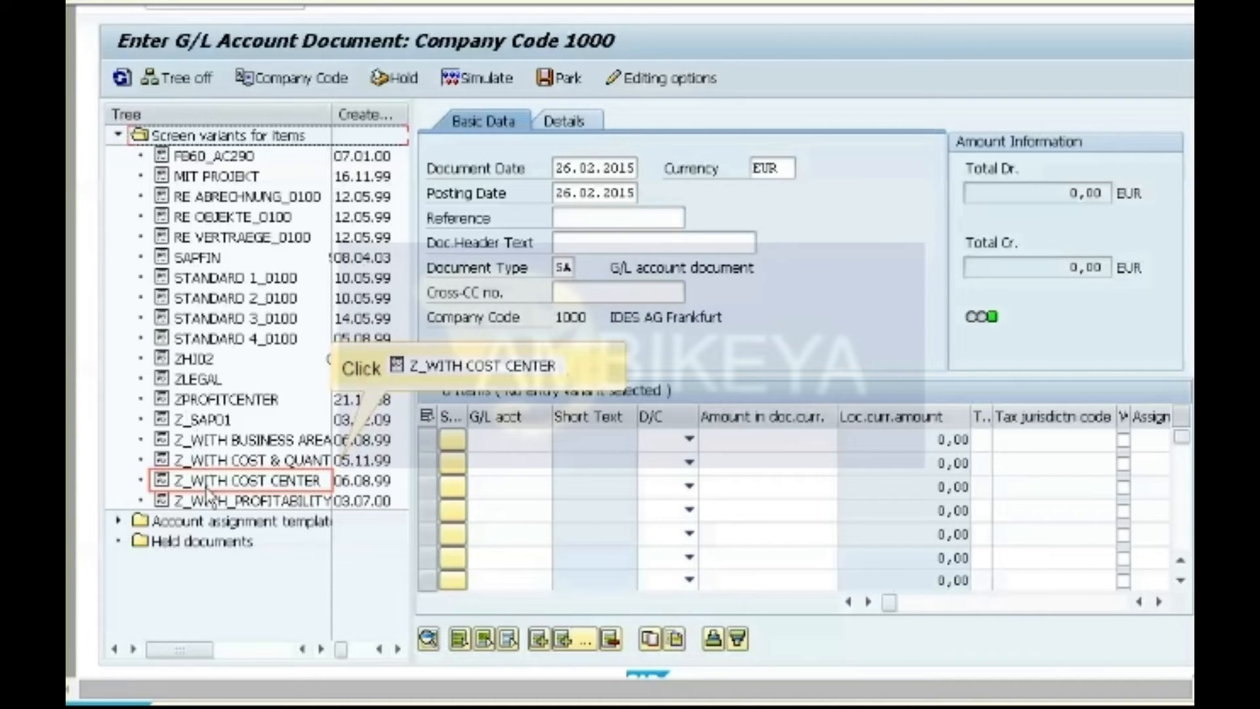
click(208, 486)
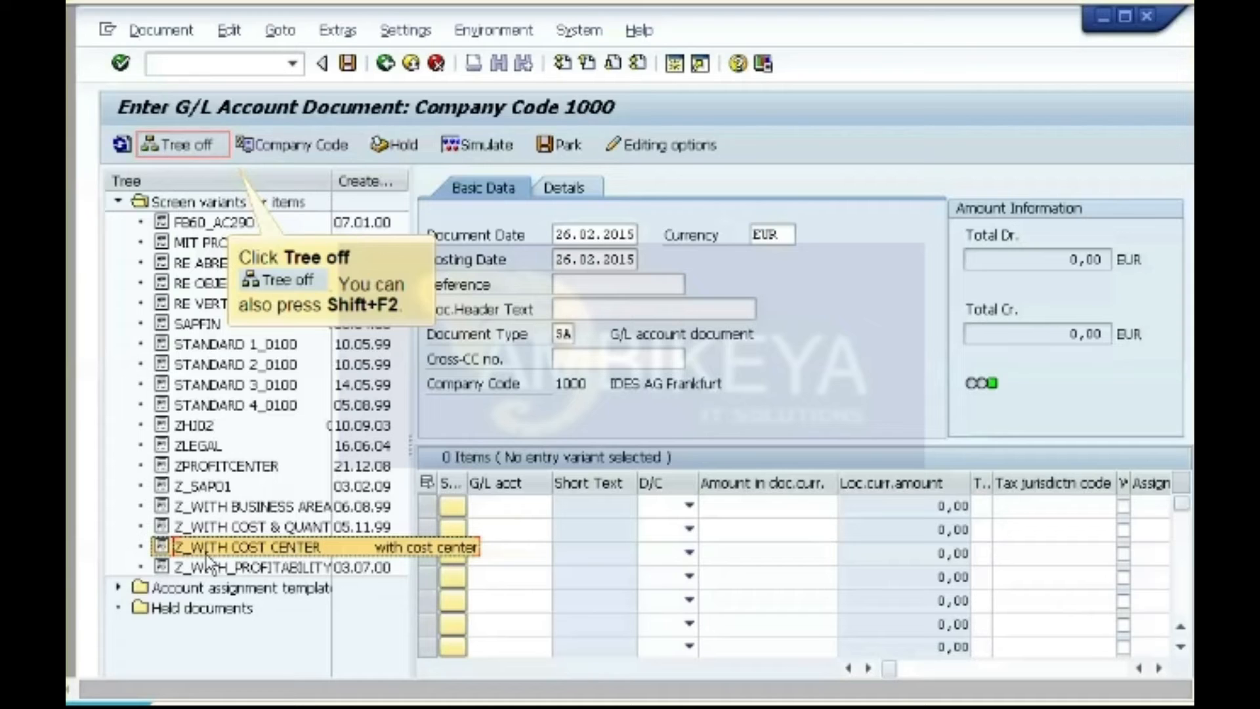
click(167, 155)
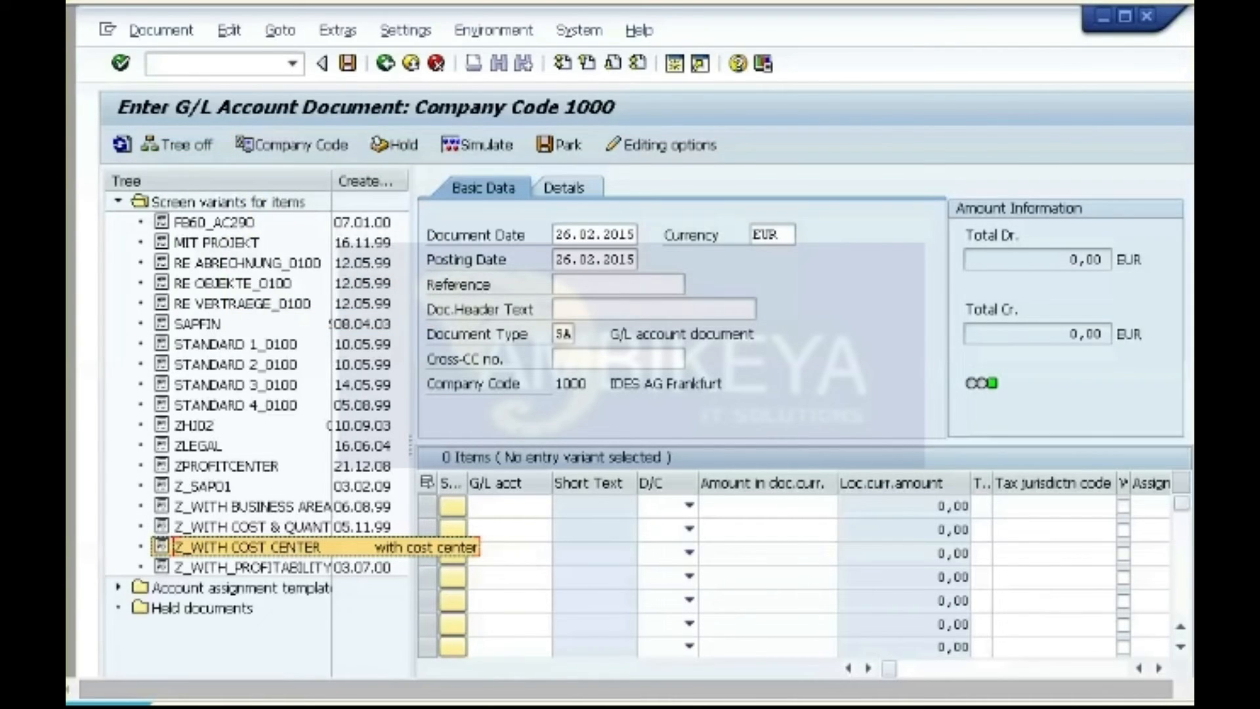
Step: Enter a debit item of 1000 on G/L account 475000 with tax code 0I and cost center 1000
text(473000)
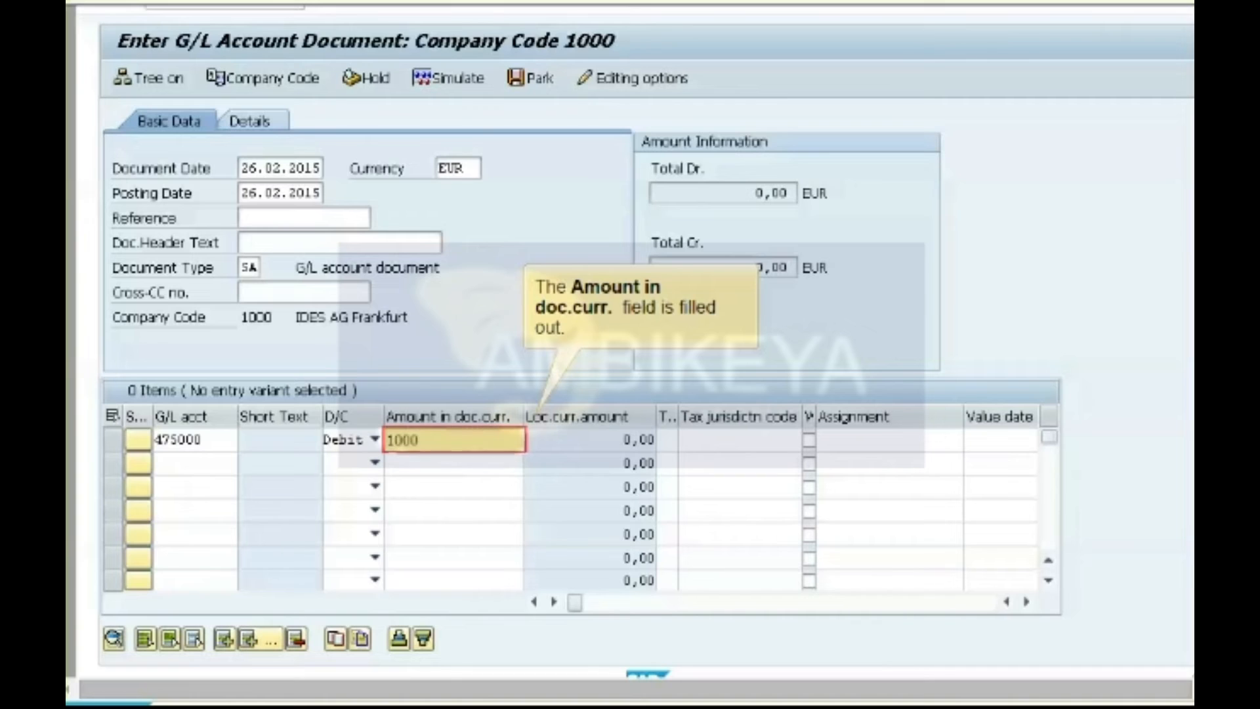
click(667, 448)
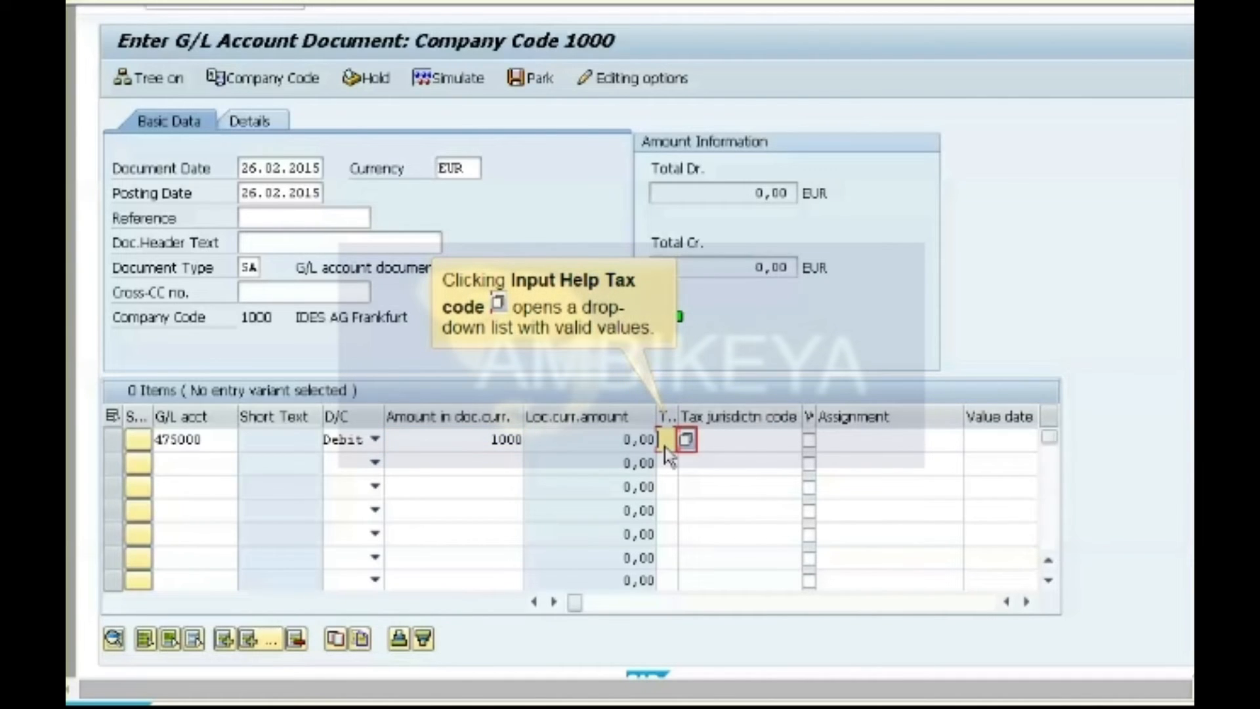
click(686, 446)
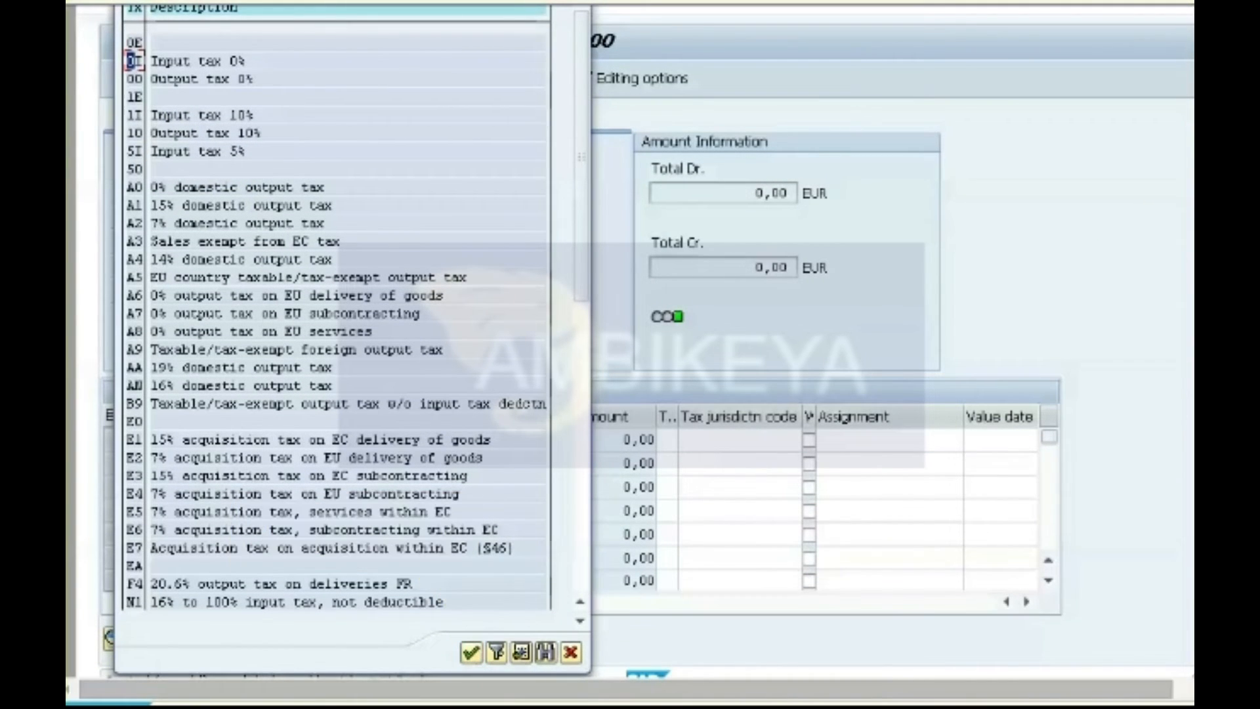
click(471, 652)
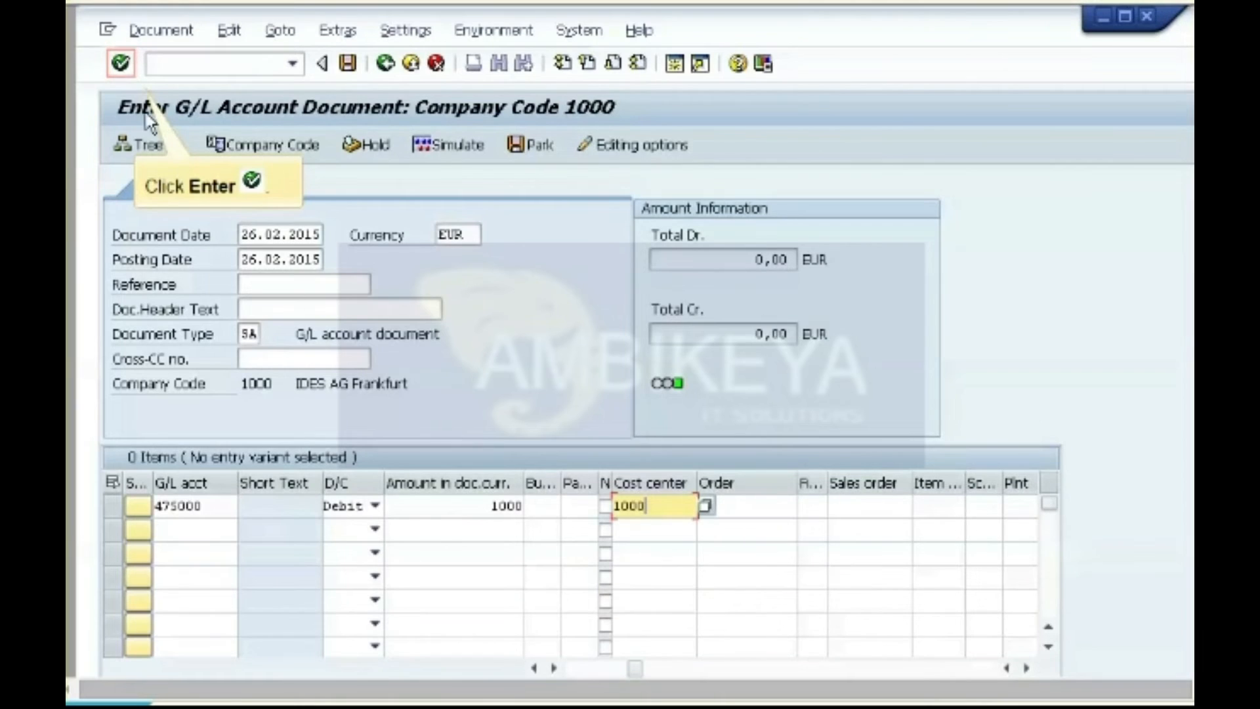
click(120, 63)
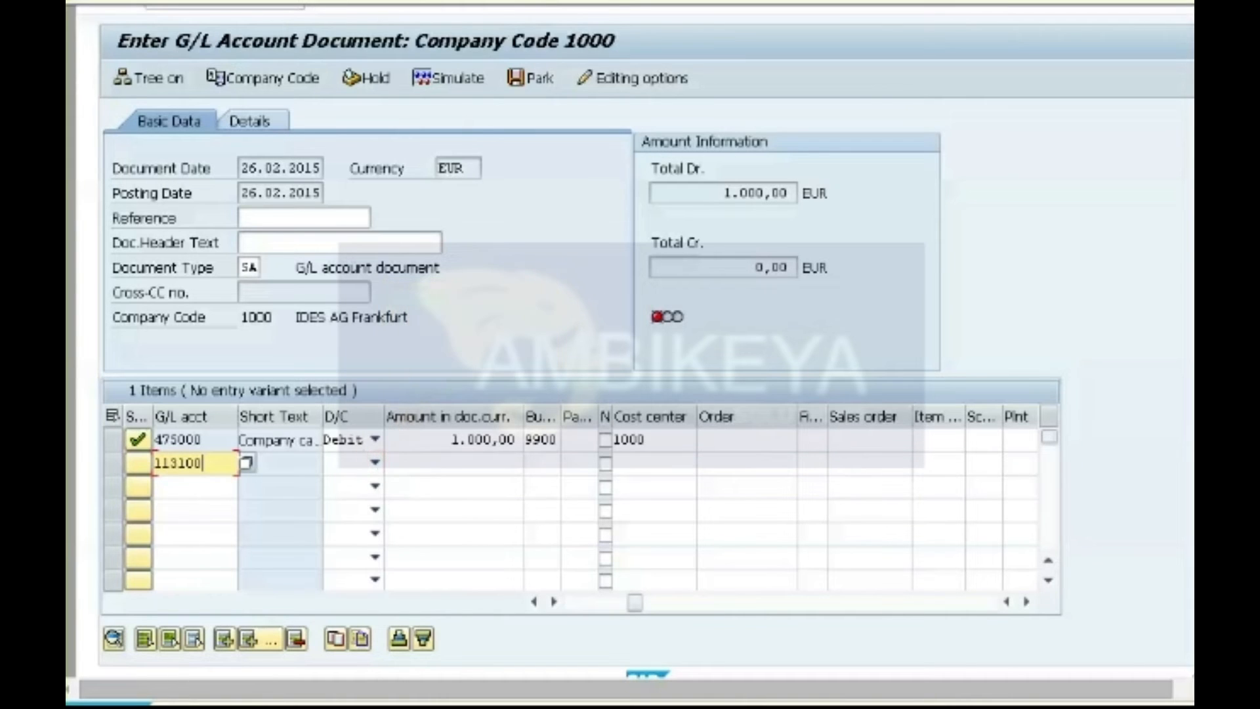
Step: Enter a credit item of 1000 on G/L account 113100 as the offsetting second line
click(374, 464)
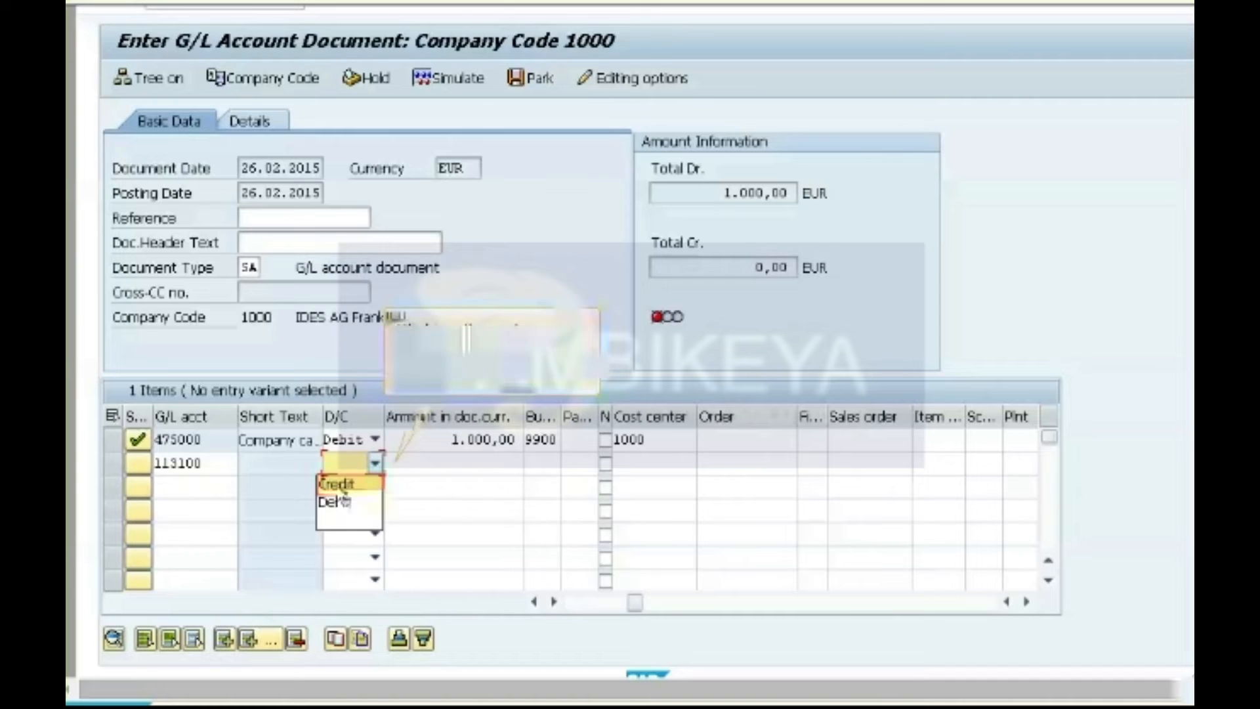
click(345, 484)
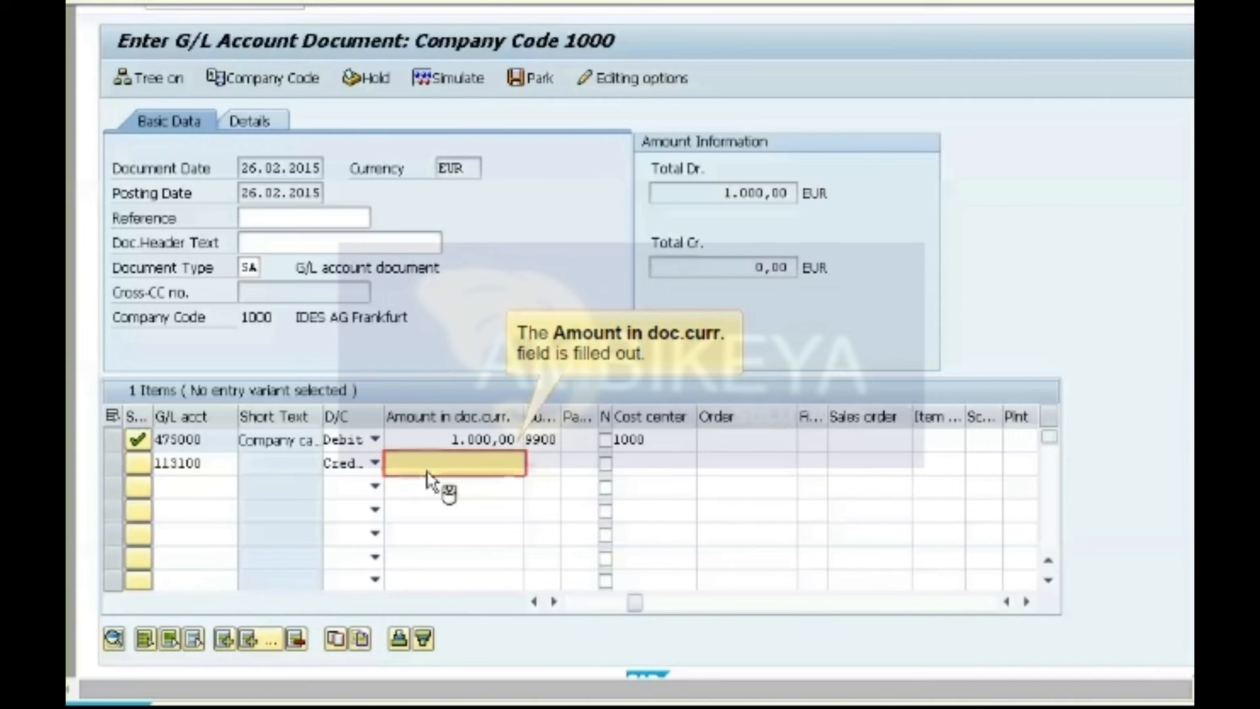
text(1000)
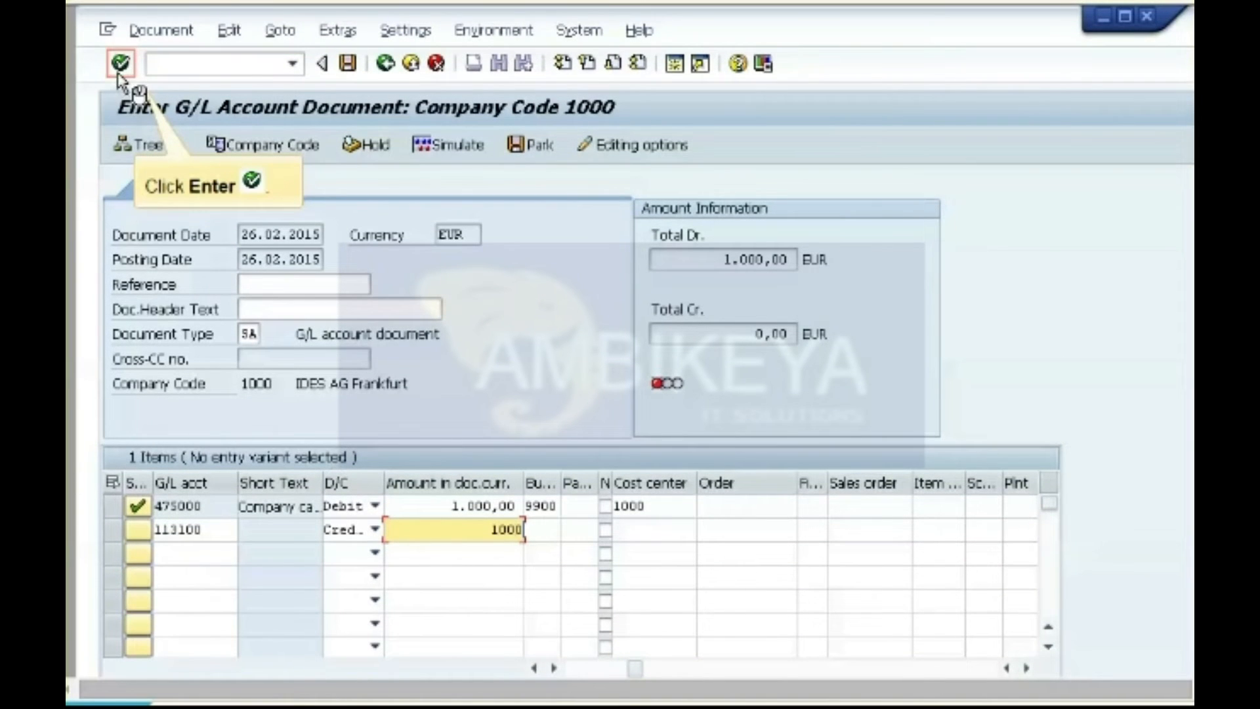
click(119, 70)
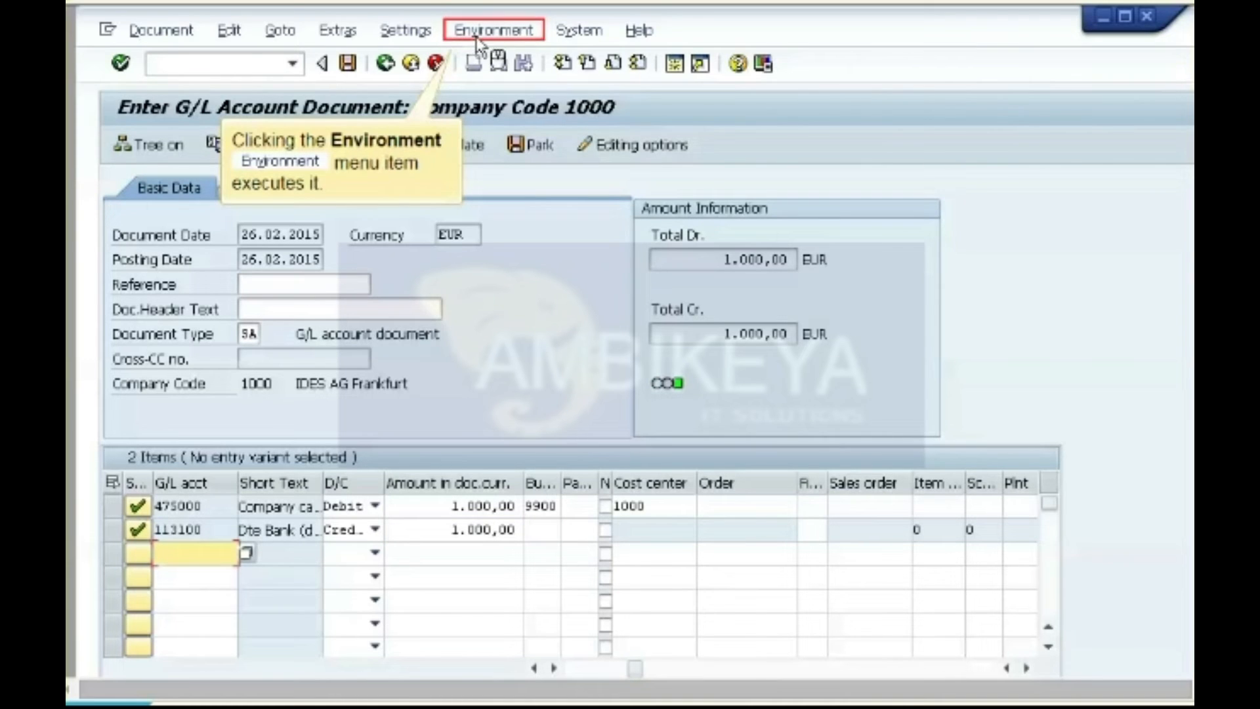
Step: Simulate the document as a complex posting and post it
click(493, 39)
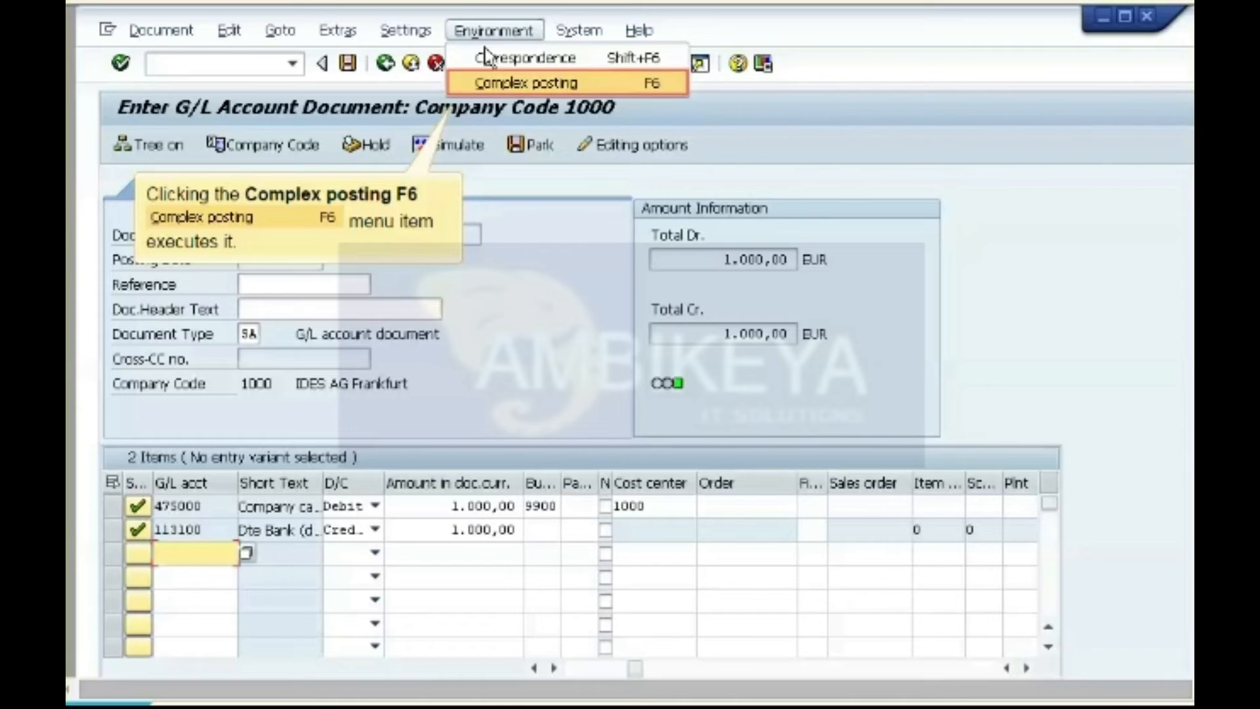
click(523, 93)
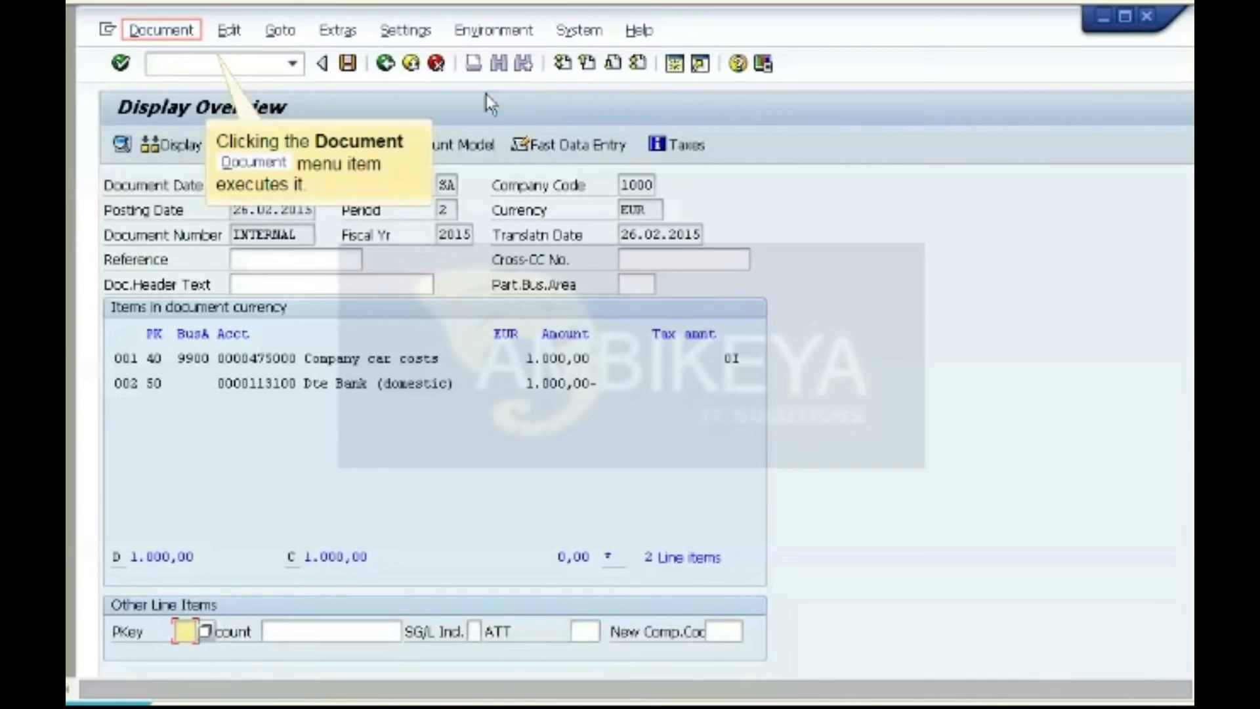
click(161, 30)
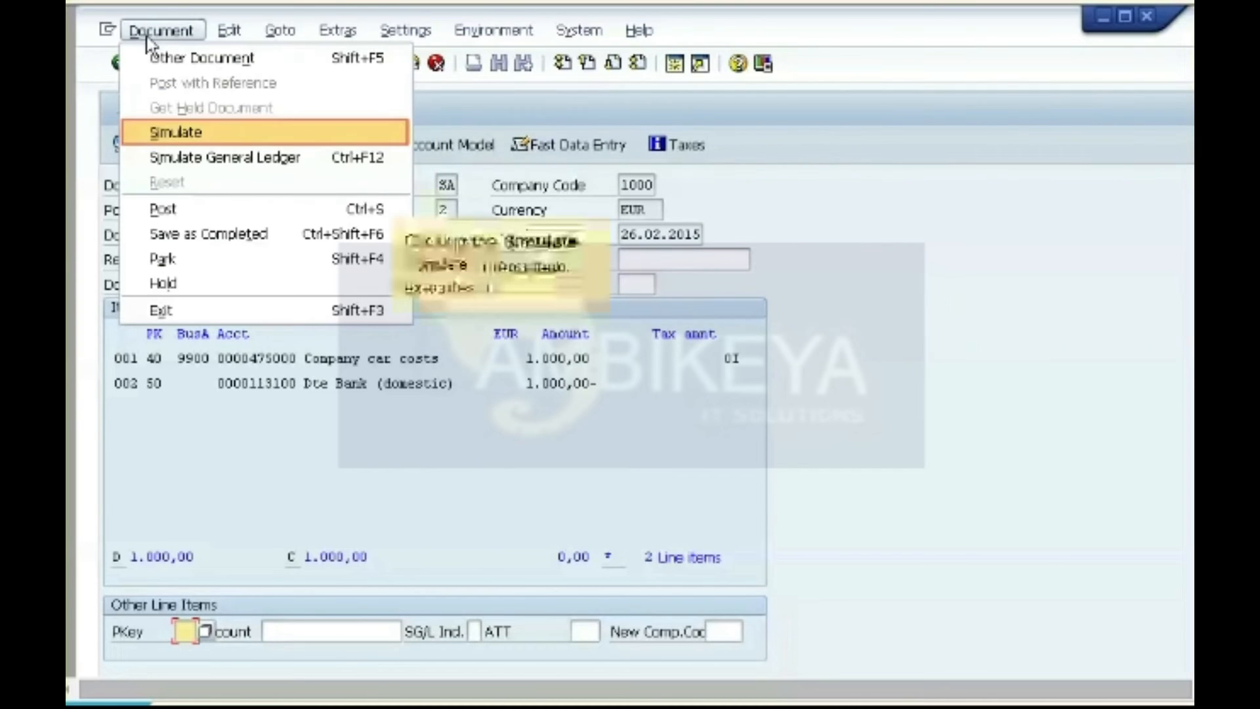
click(219, 139)
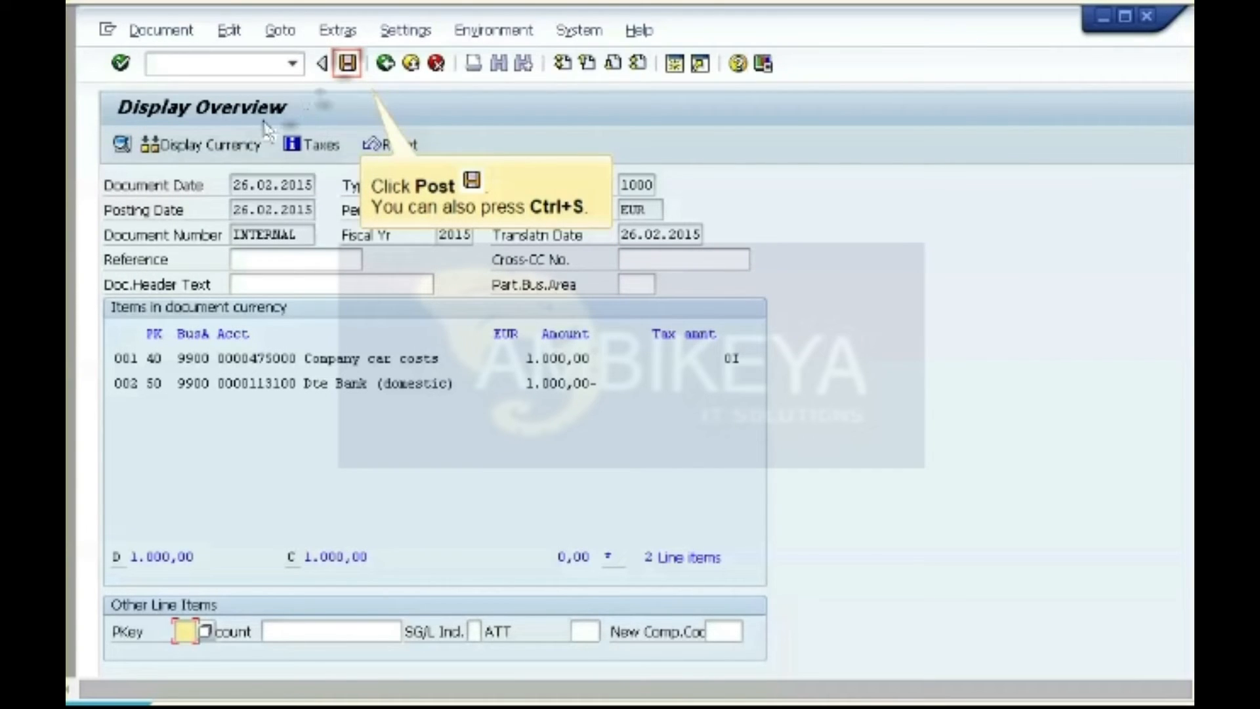
click(342, 70)
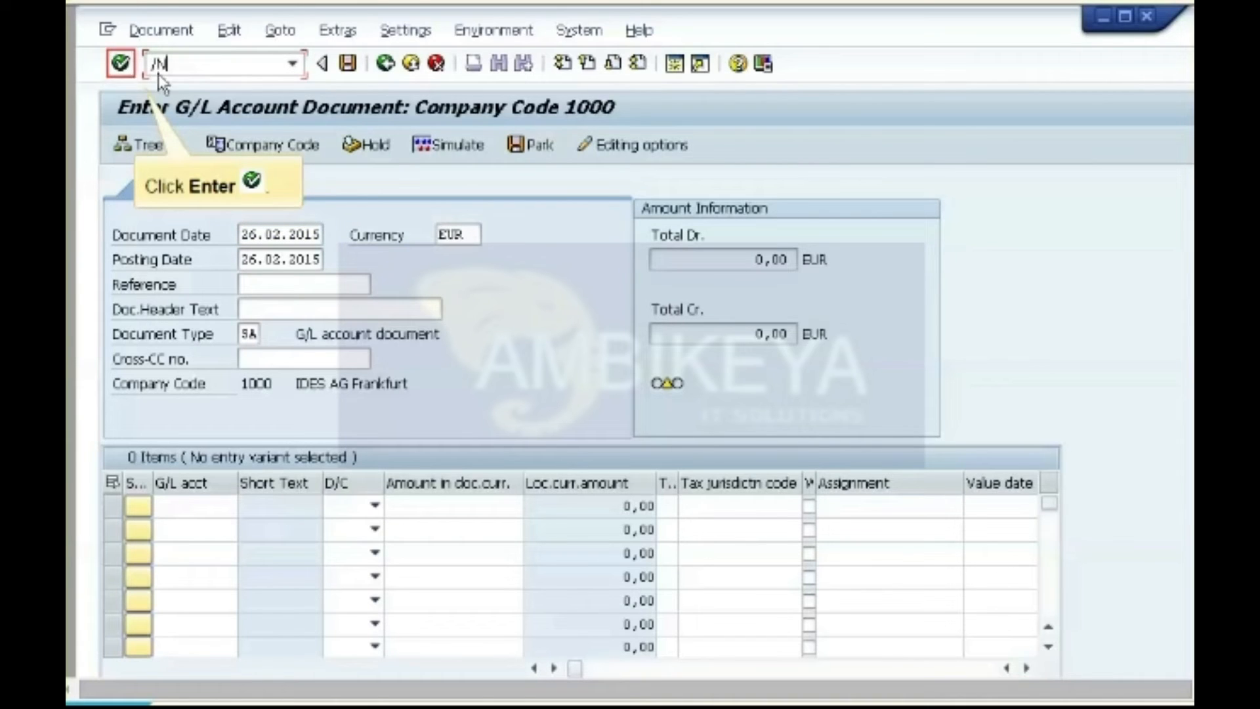
Step: Leave document entry with /N and start Display Balances (New) from the General Ledger account functions under Financial Accounting
click(118, 65)
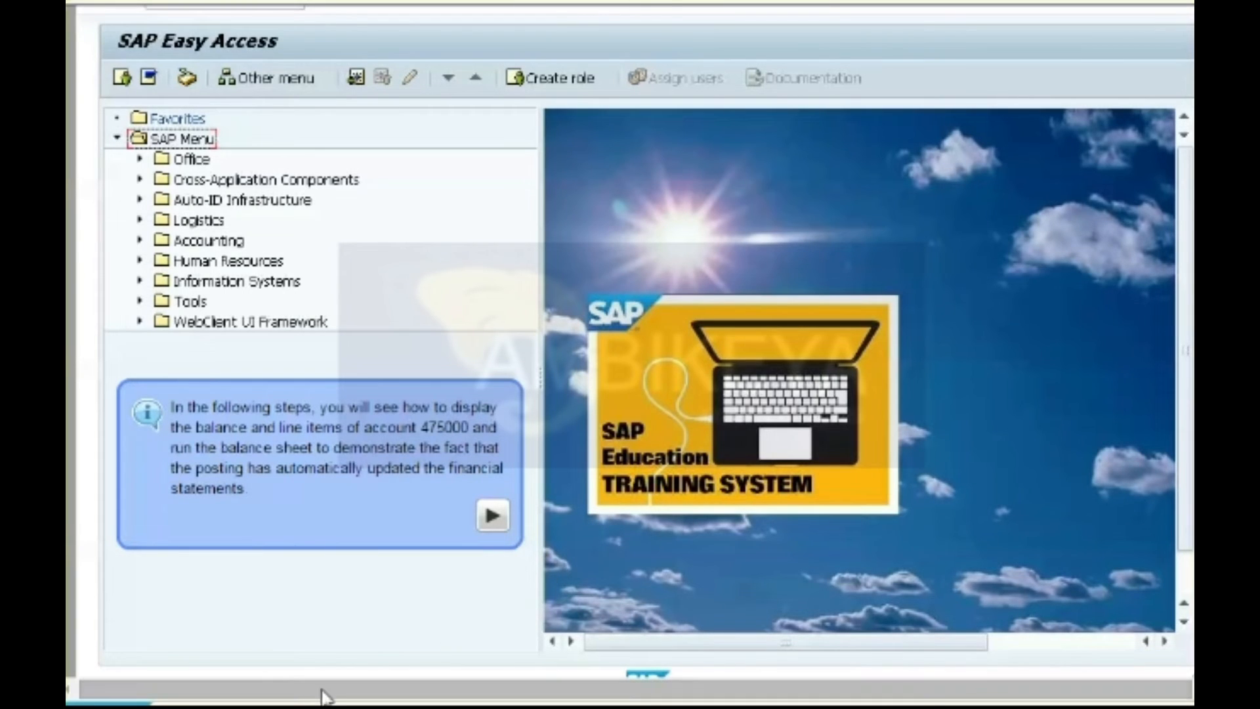
click(493, 515)
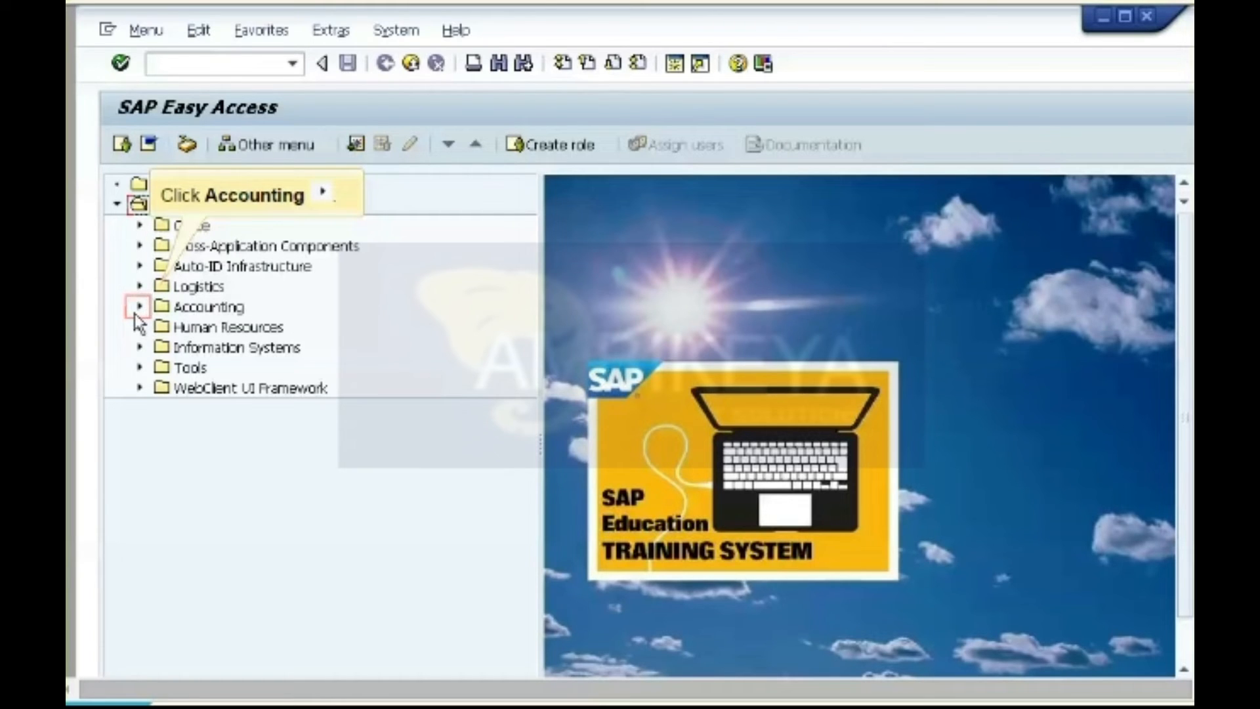
click(135, 313)
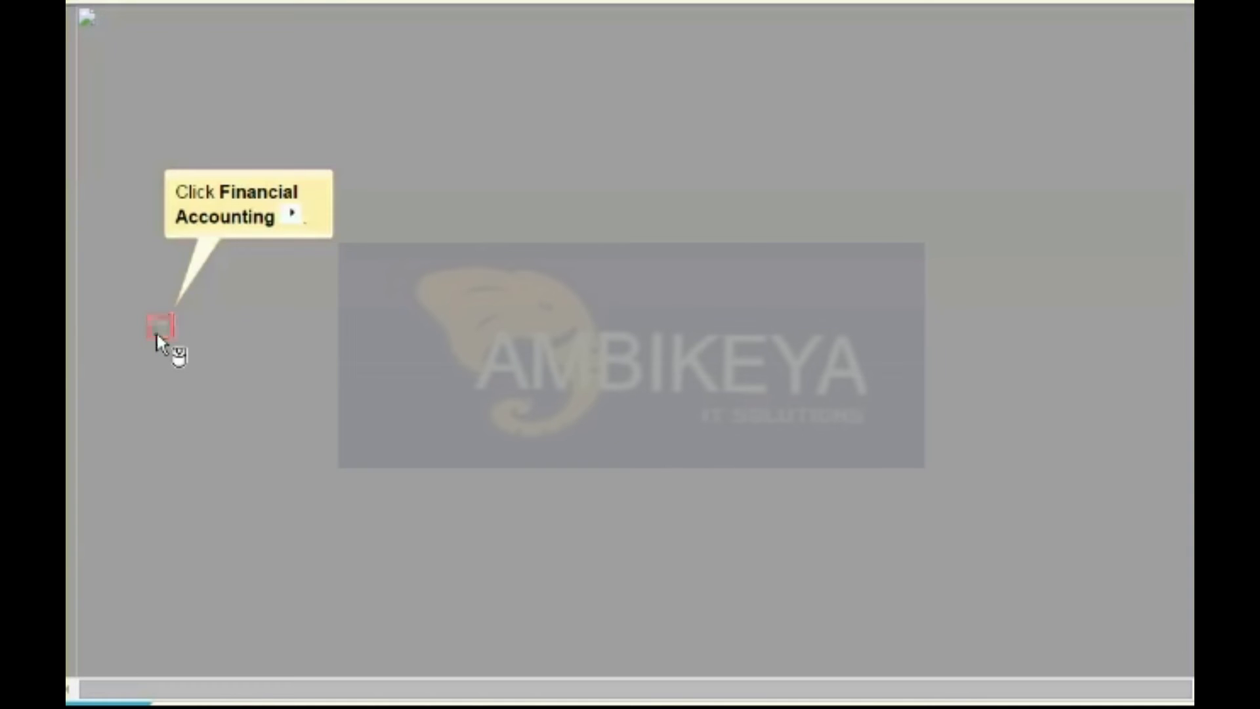
click(157, 330)
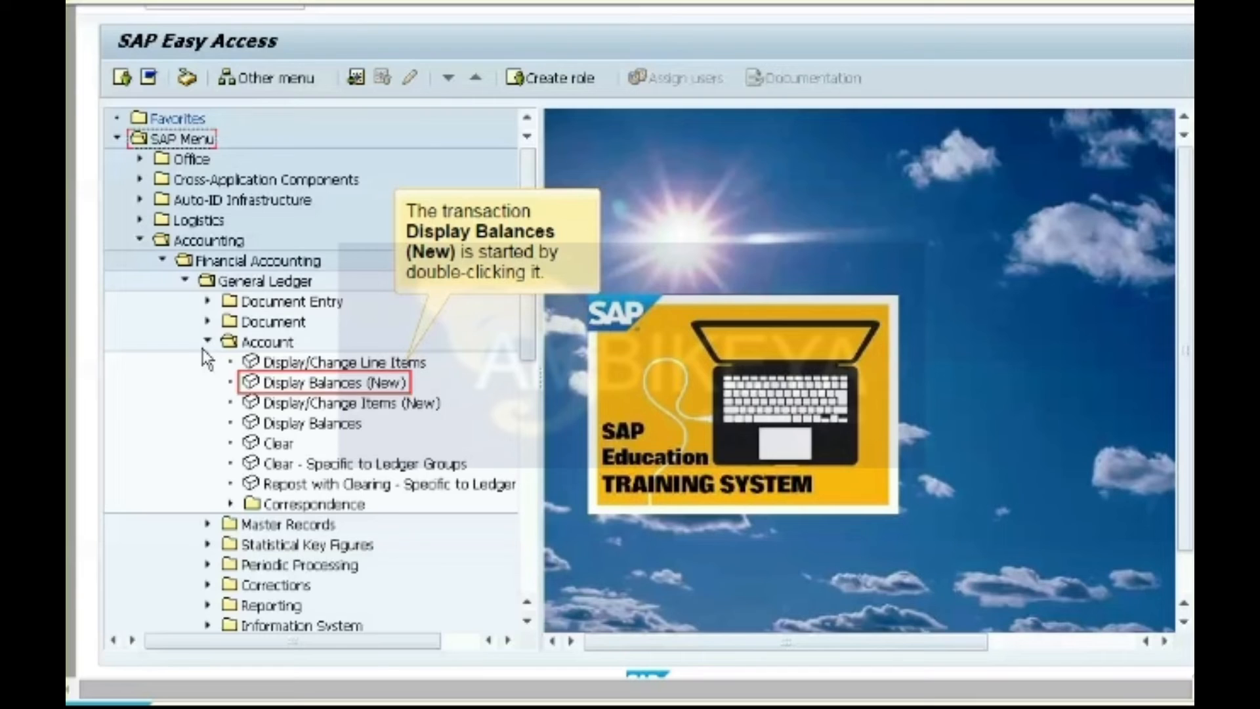
double_click(290, 388)
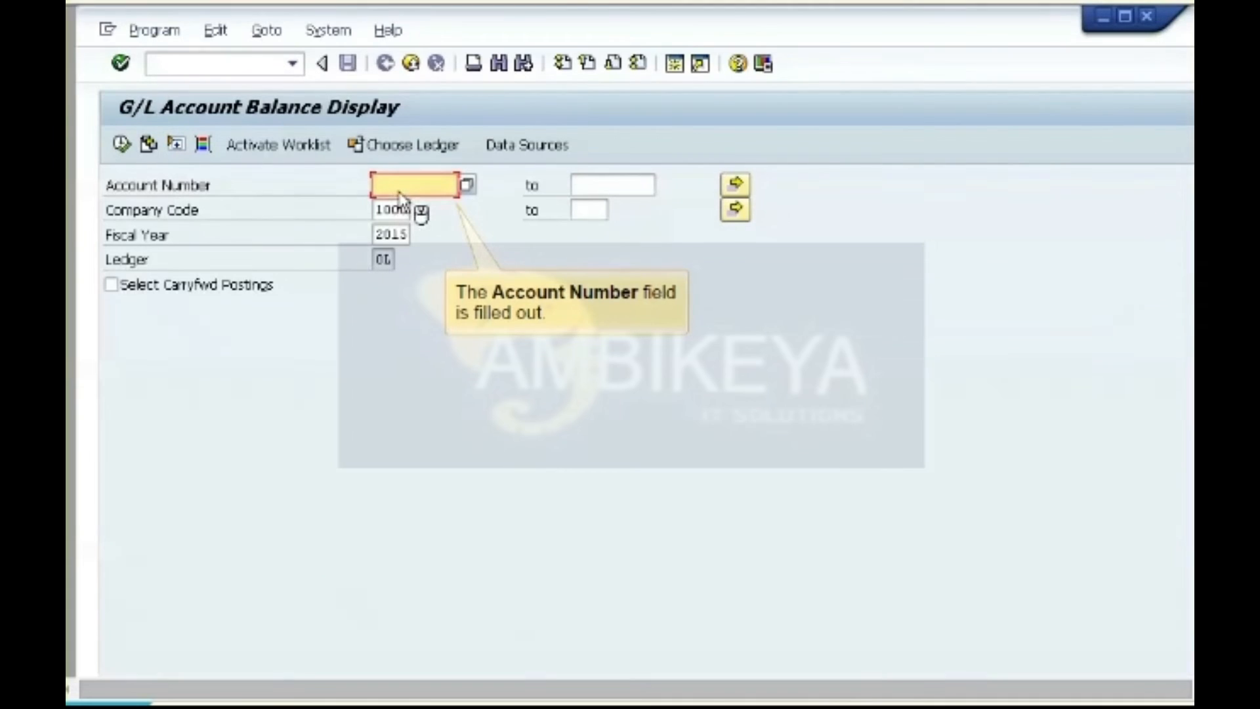
Step: Display the balances of G/L account 475000 and open the line items behind the period 2 balance
click(399, 193)
text(417000)
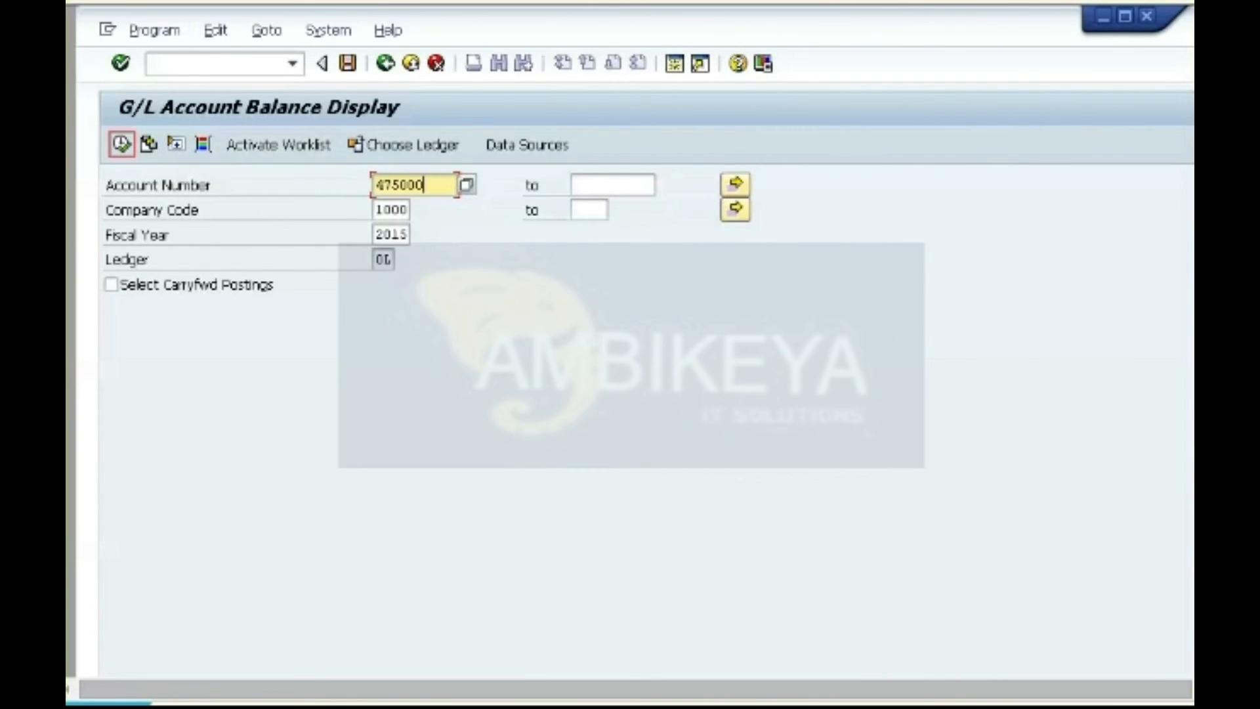
click(122, 146)
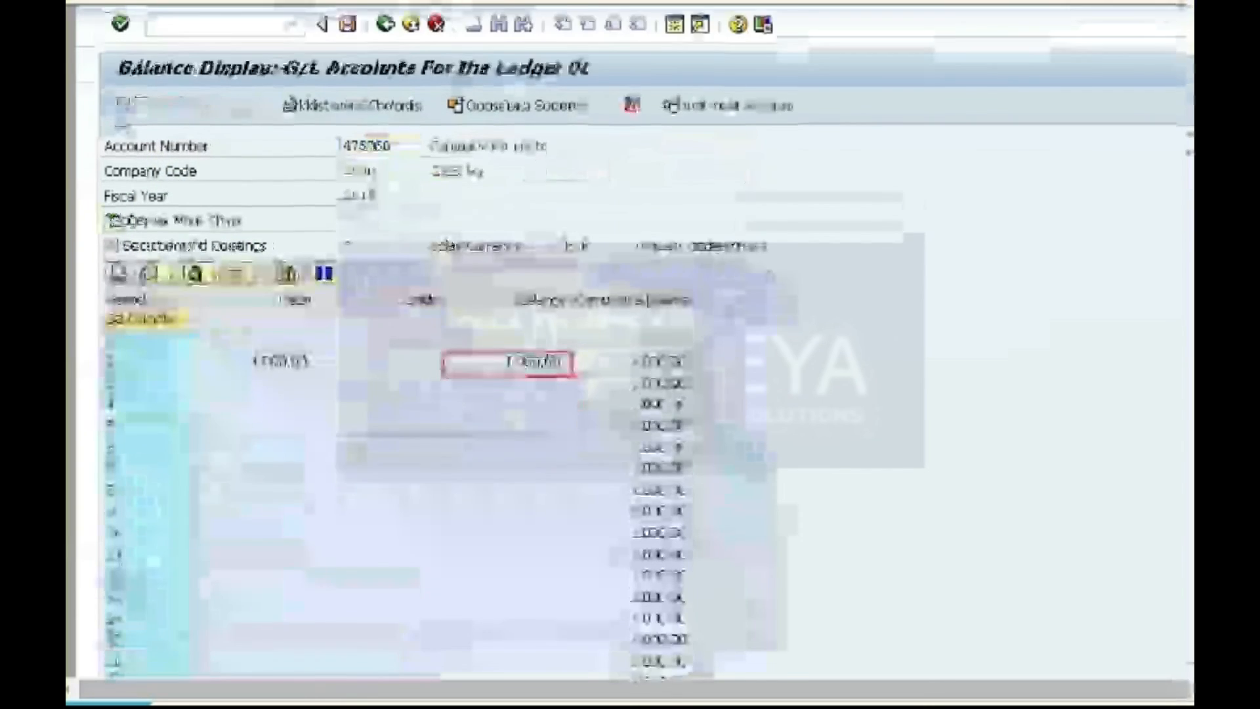
double_click(486, 352)
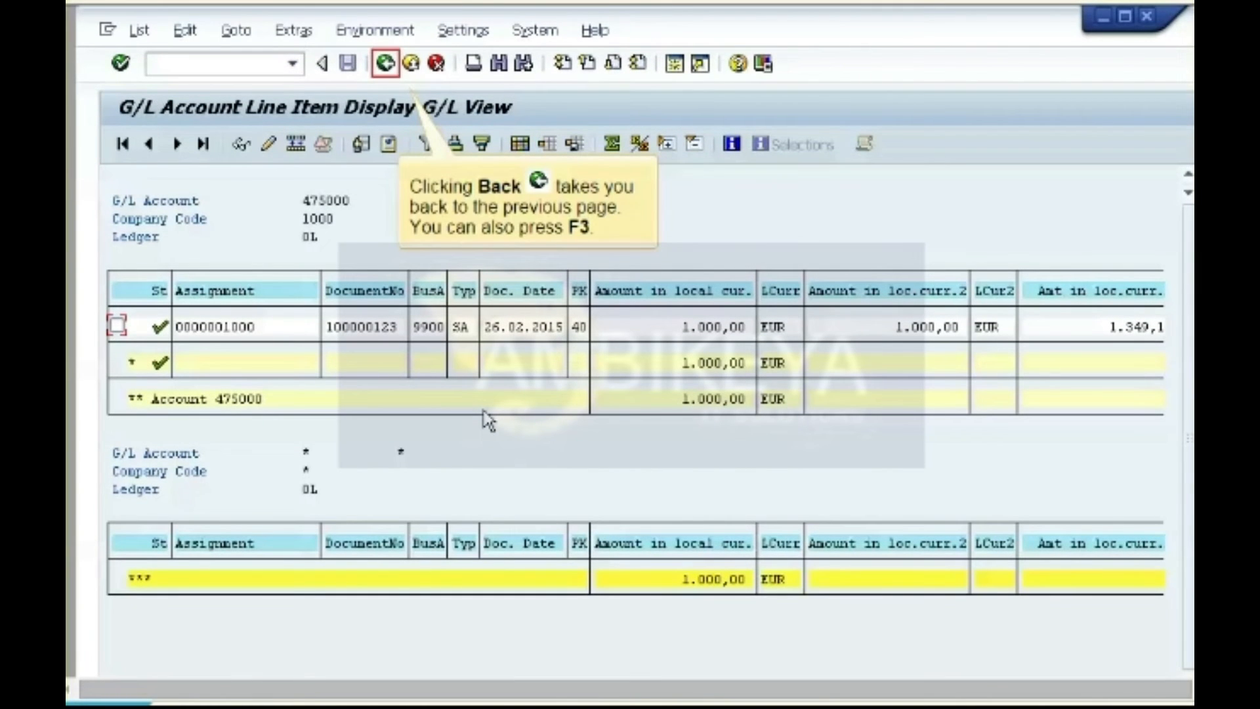
Step: Leave the line item and balance displays and return to the SAP Easy Access menu
click(385, 63)
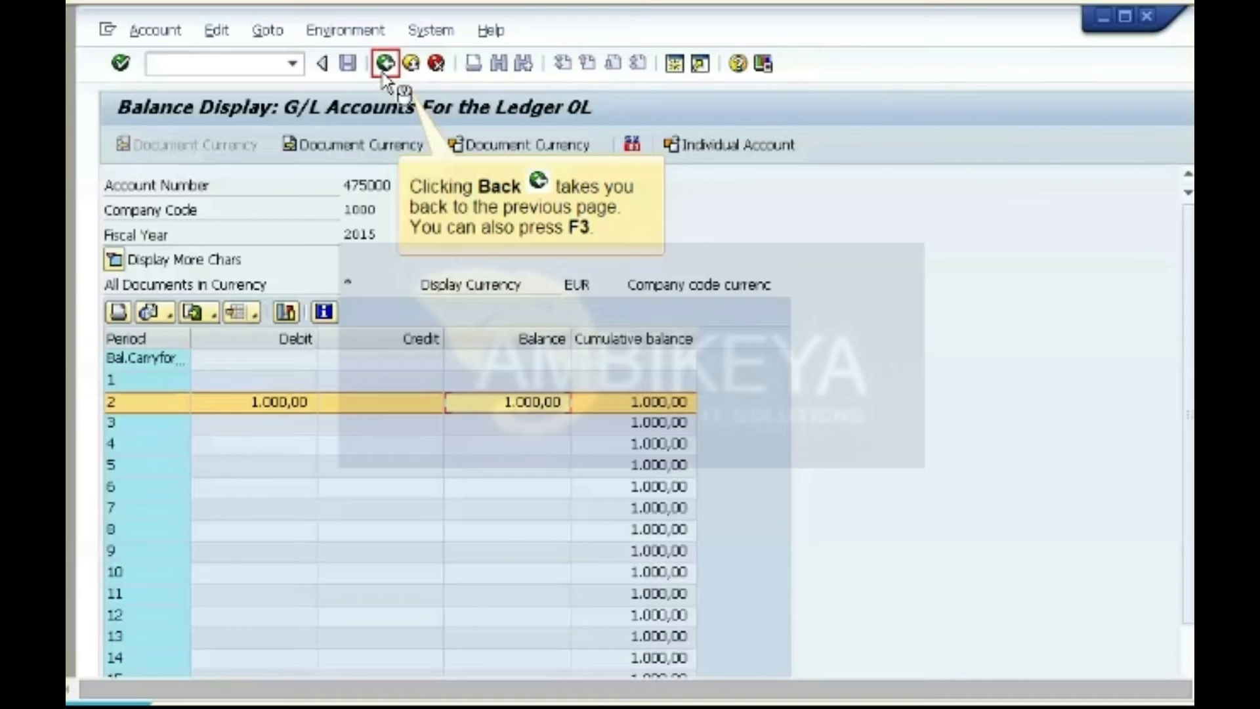
click(386, 63)
click(385, 63)
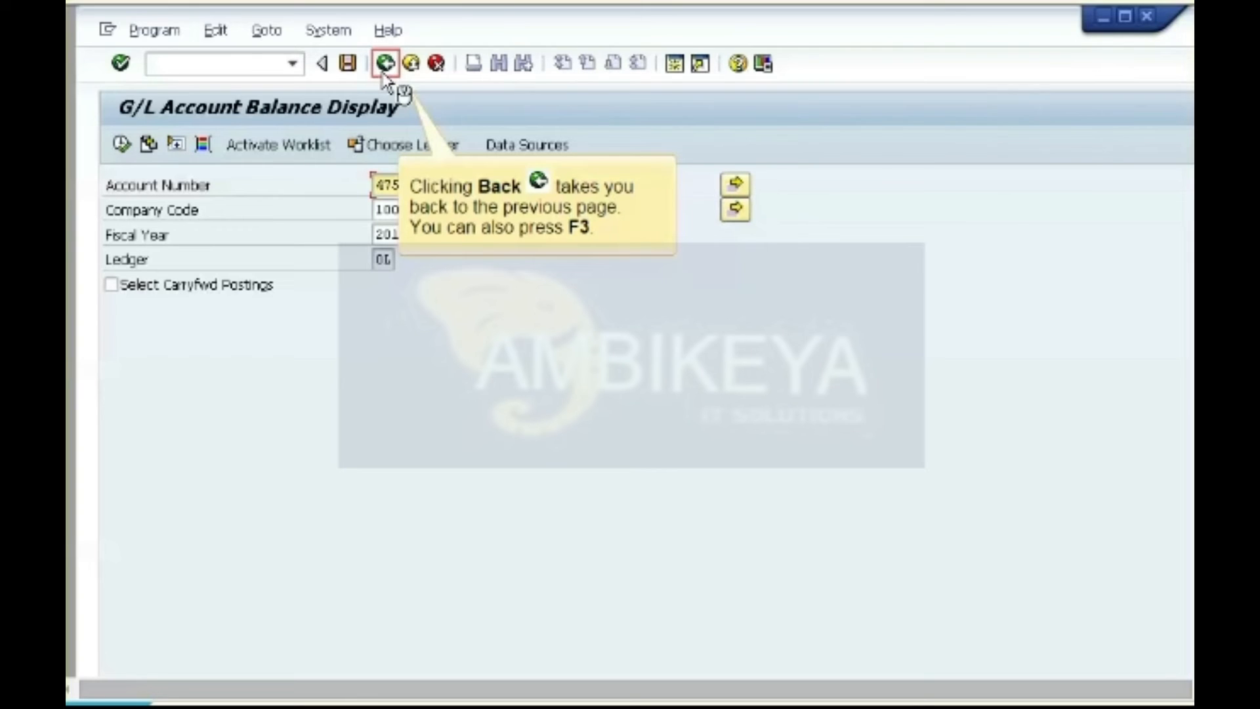
click(385, 63)
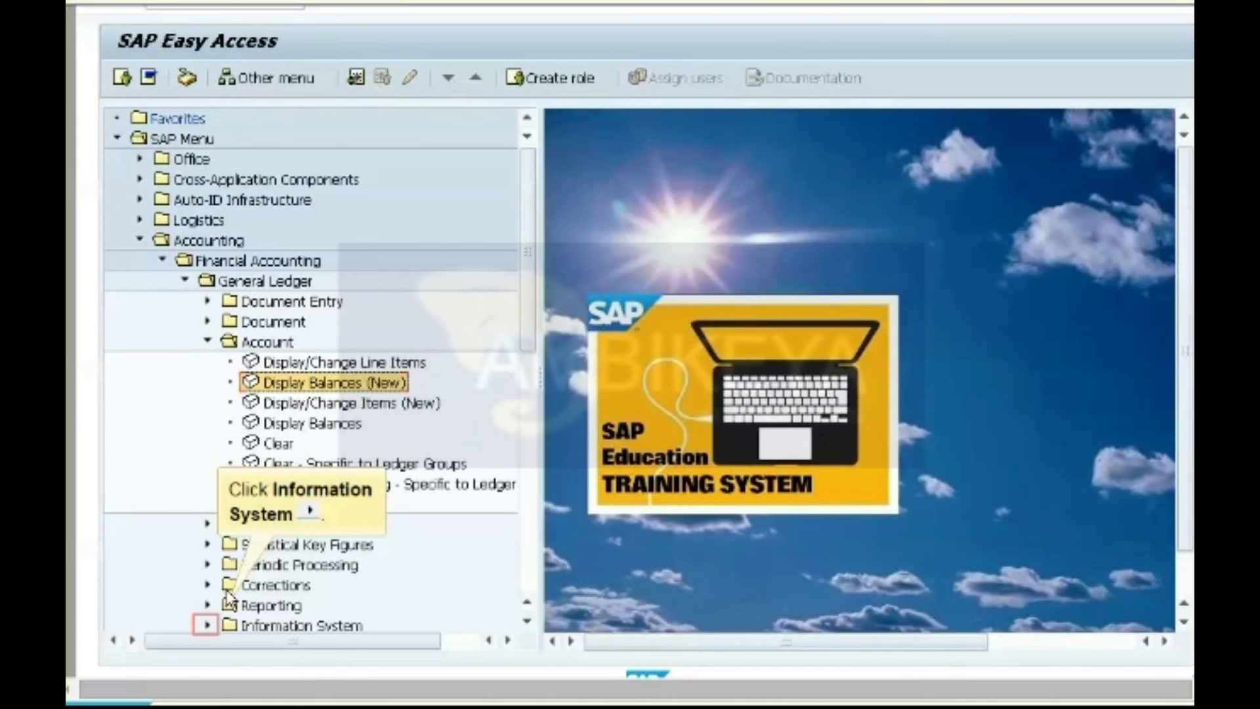
Step: Open the Financial Statement / Cash Flow reports under General Ledger Reports (New) in the General Ledger information system
click(204, 631)
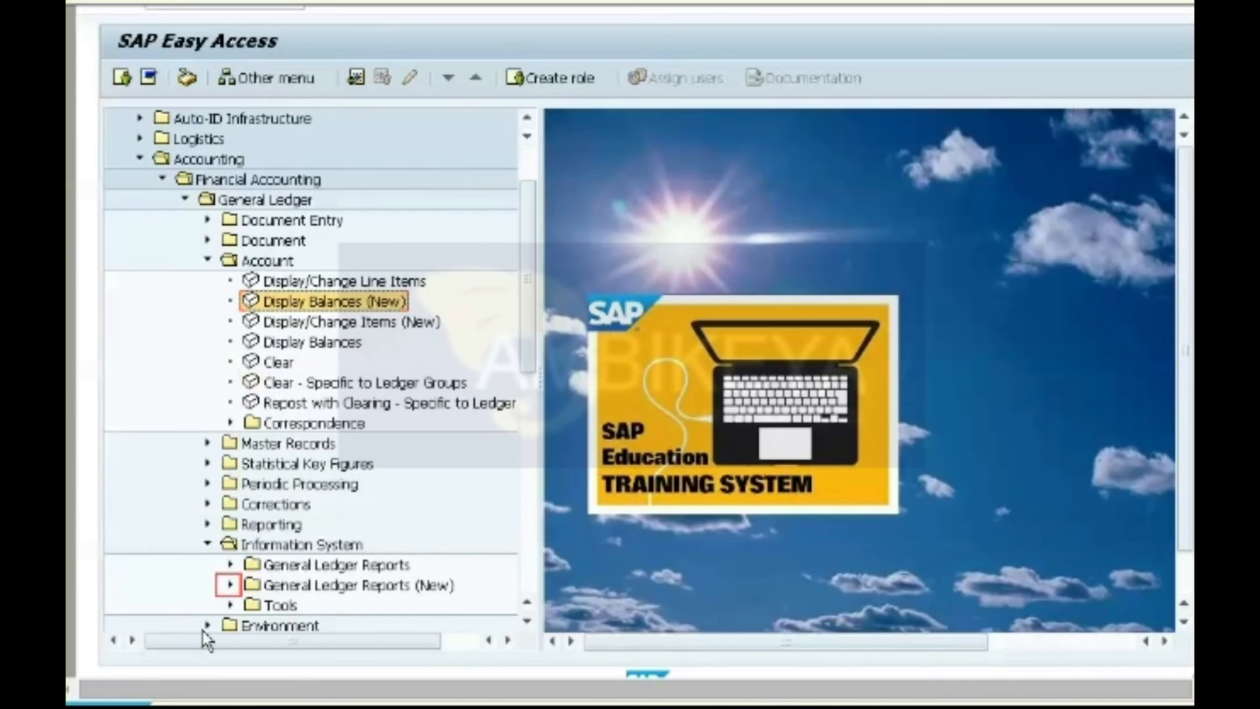
click(229, 584)
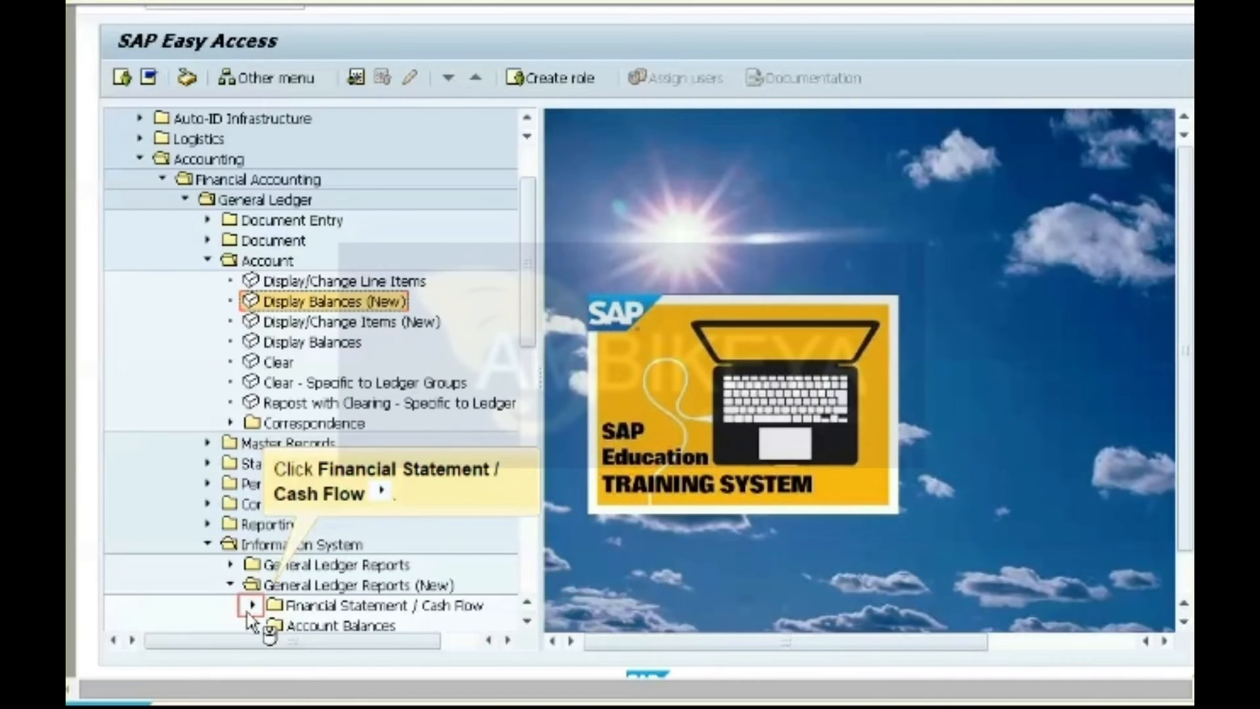
click(253, 605)
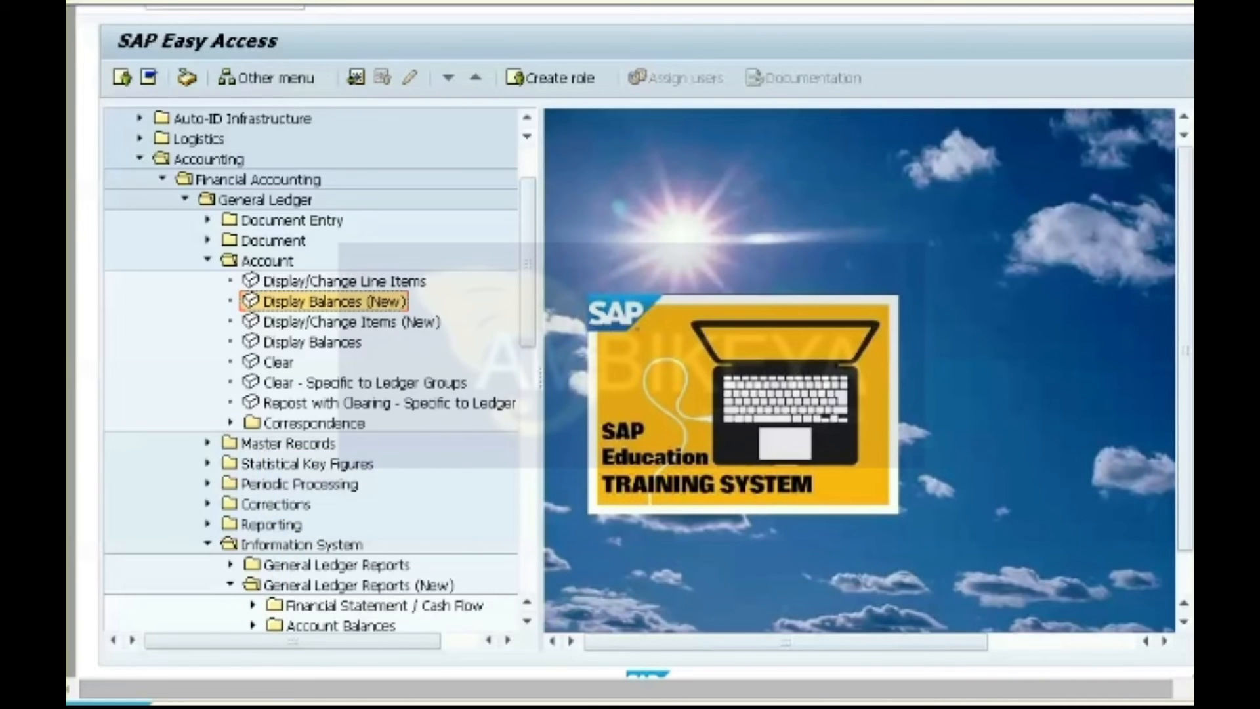
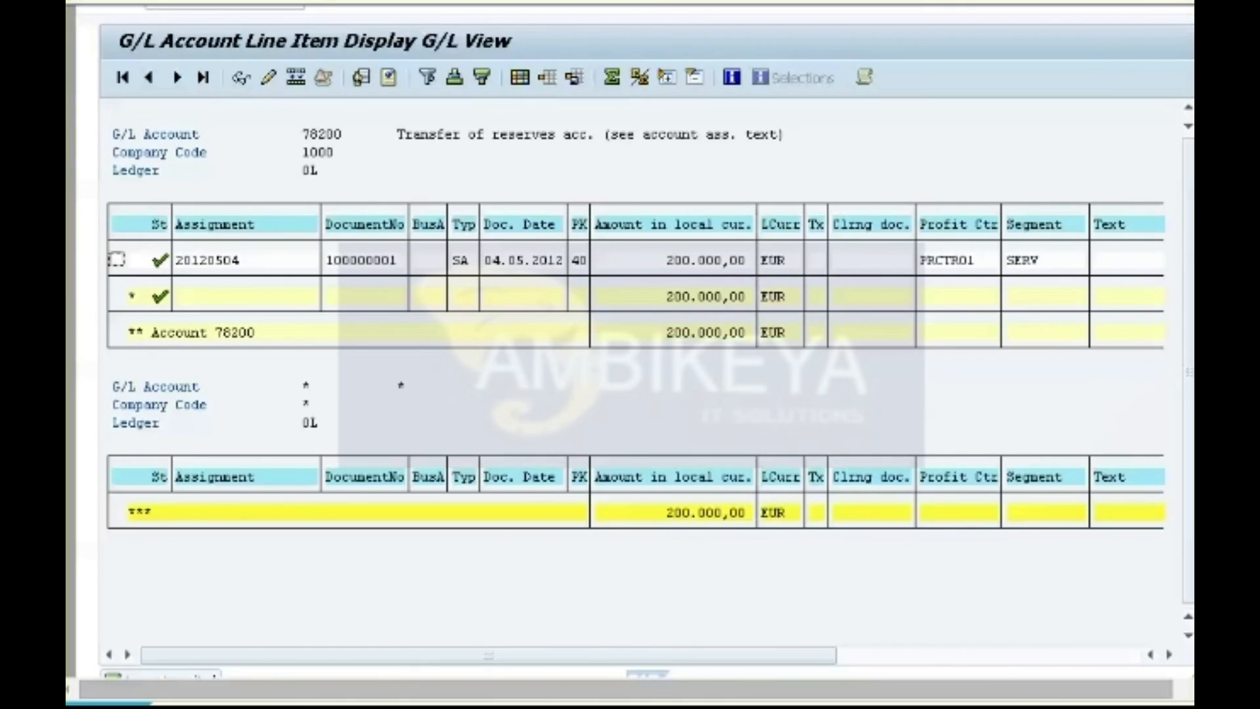
Step: Select the line item of G/L account 78200 and display its document
click(117, 260)
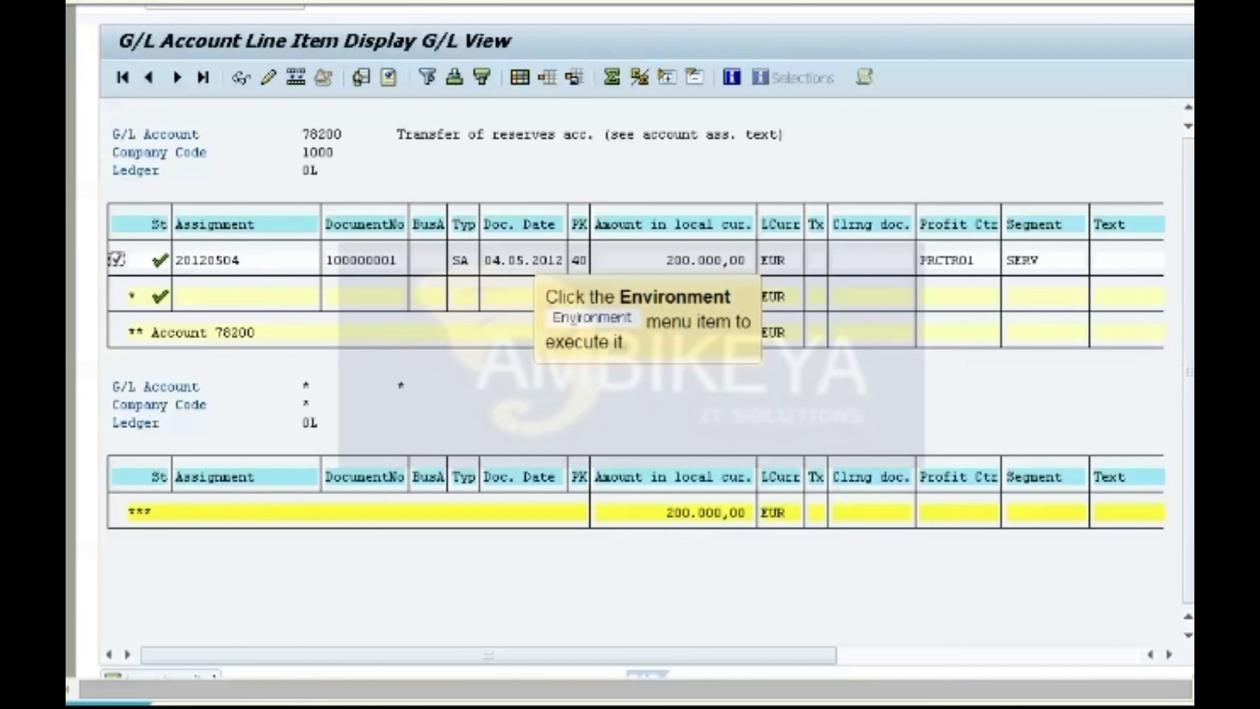
click(365, 3)
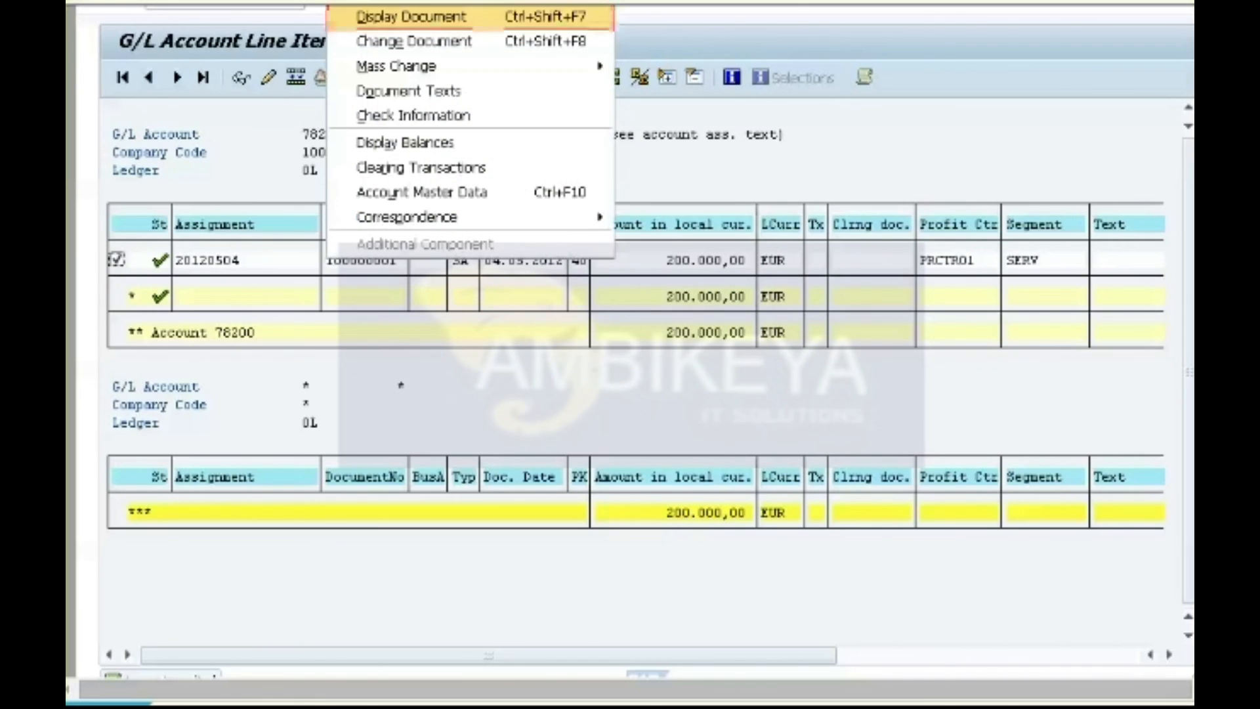
click(412, 17)
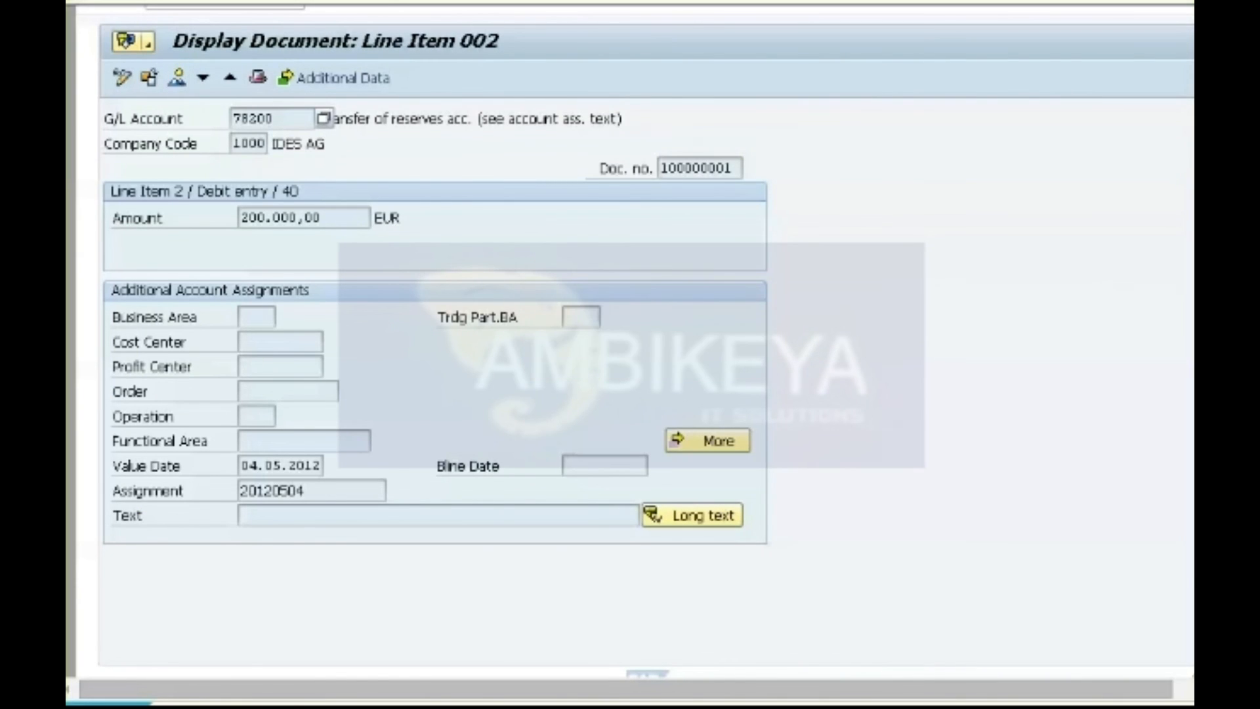
Step: Leave the document display and close the line item list of G/L account 78200
click(386, 8)
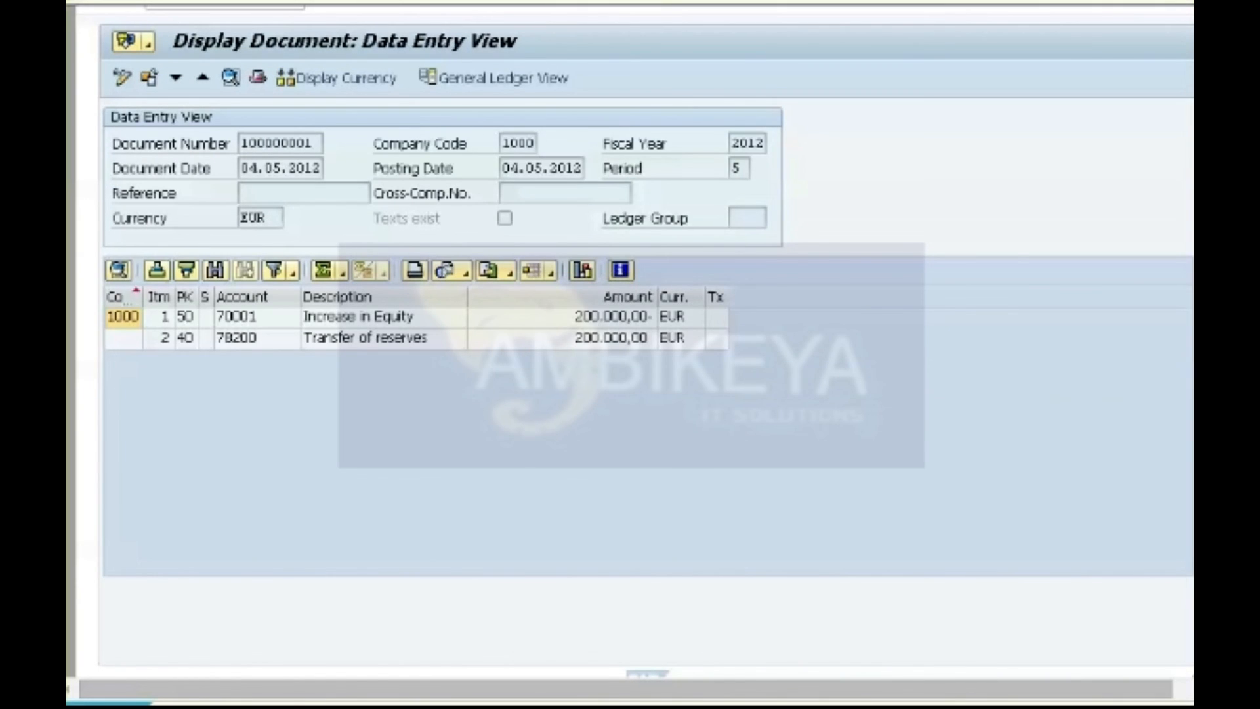
click(386, 8)
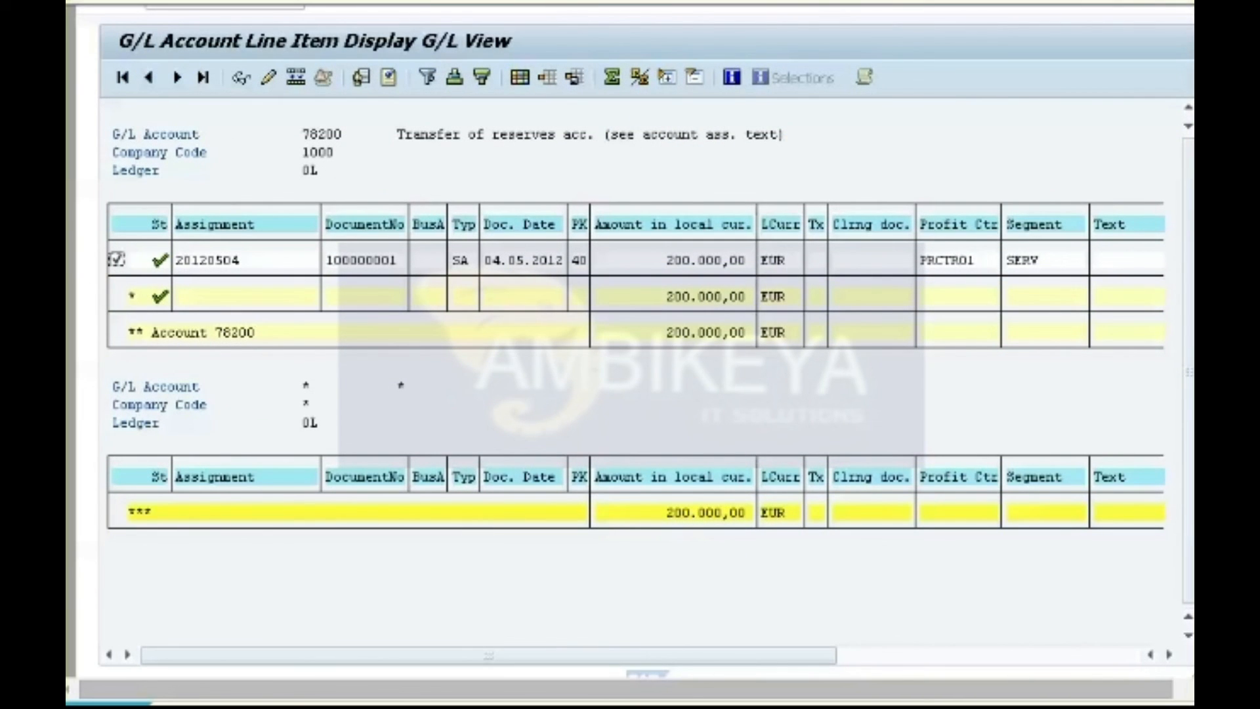
click(386, 8)
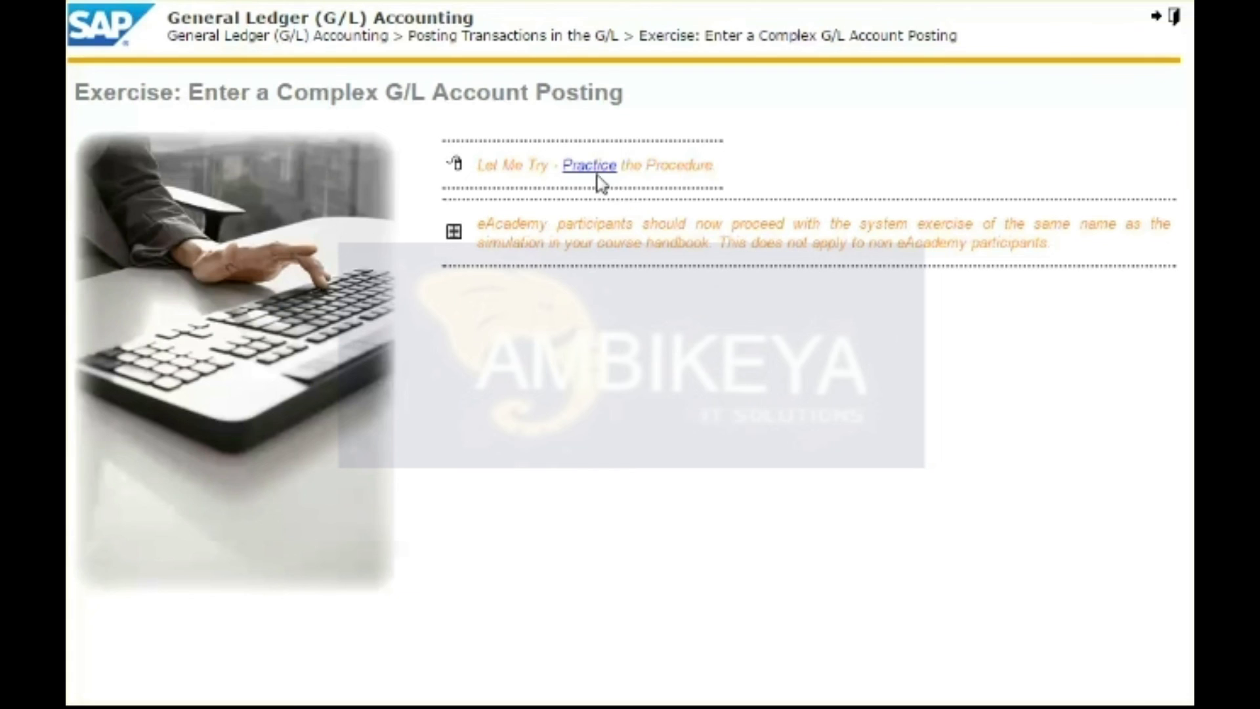
Step: Start the complex G/L account posting practice and enter a debit item on account 78200 for 200000 EUR with profit center PRCTR01
click(591, 165)
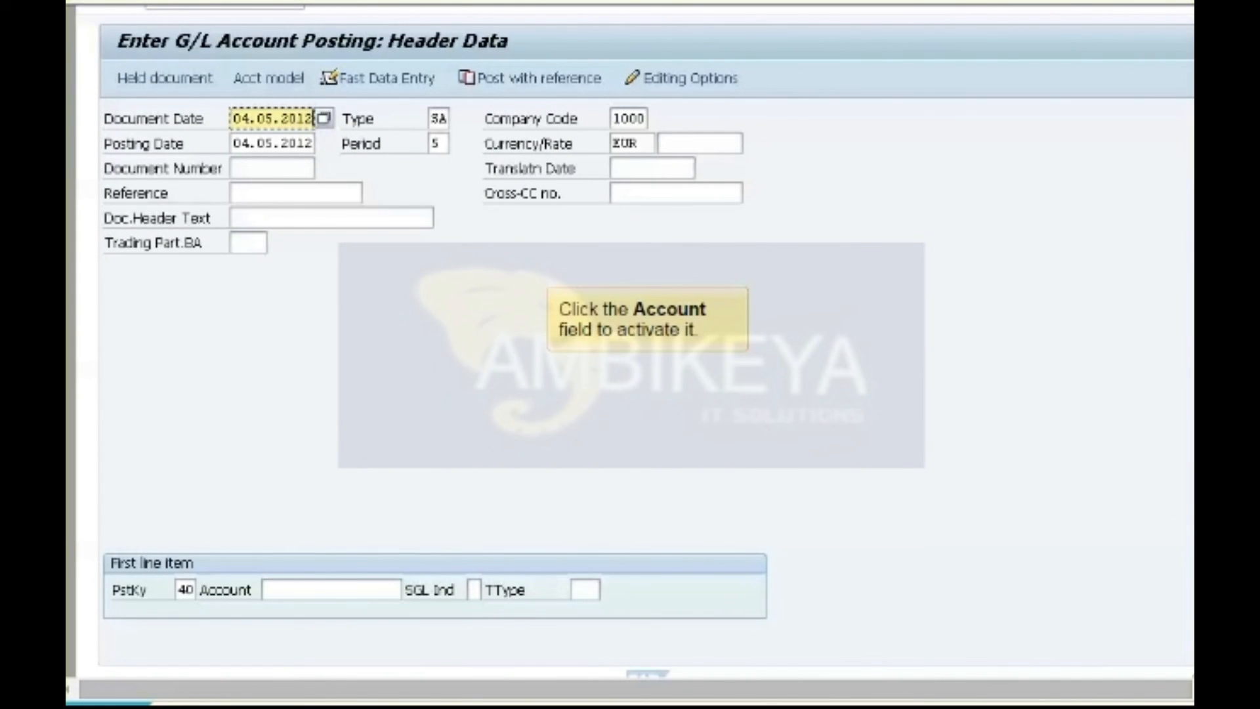
click(332, 590)
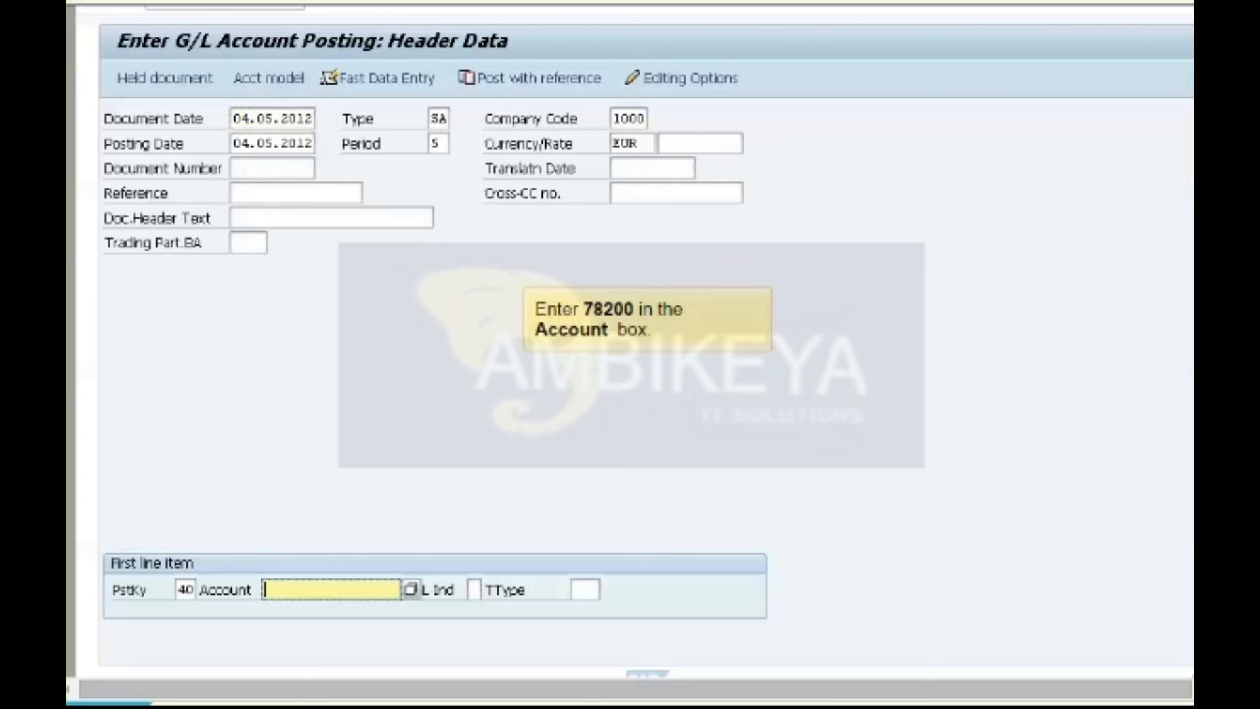
text(78200)
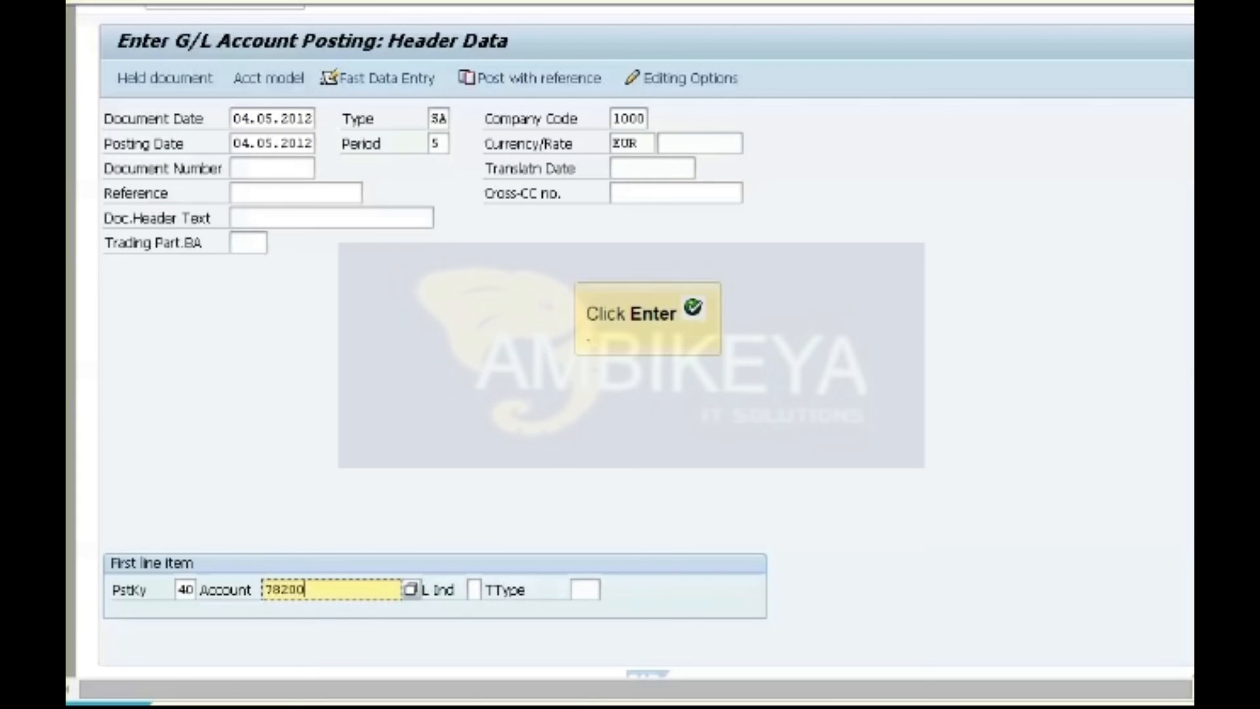
key(Return)
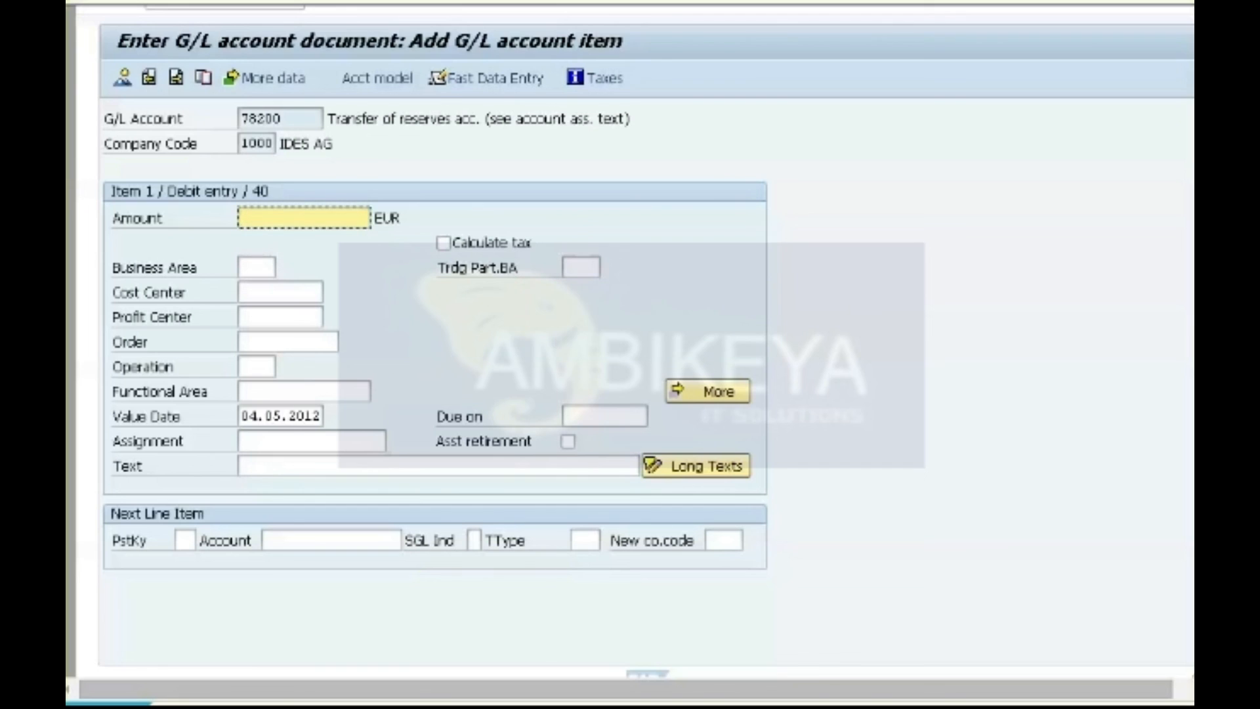
text(200000)
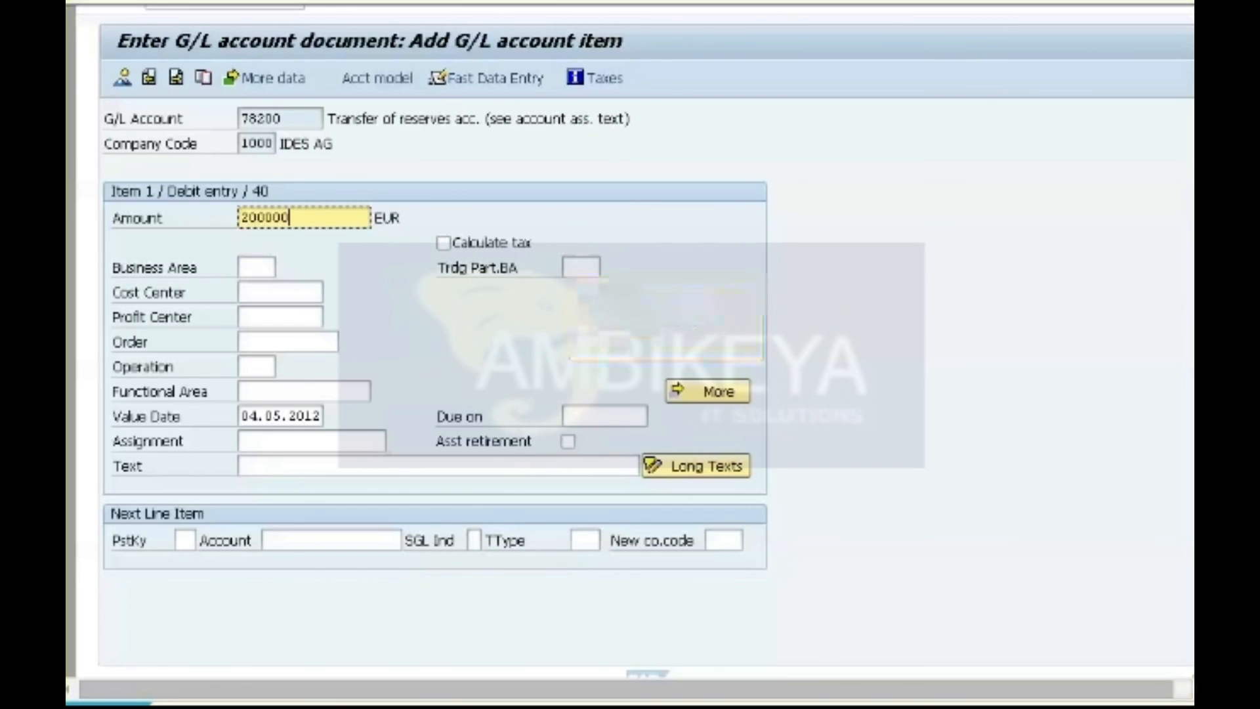
click(280, 317)
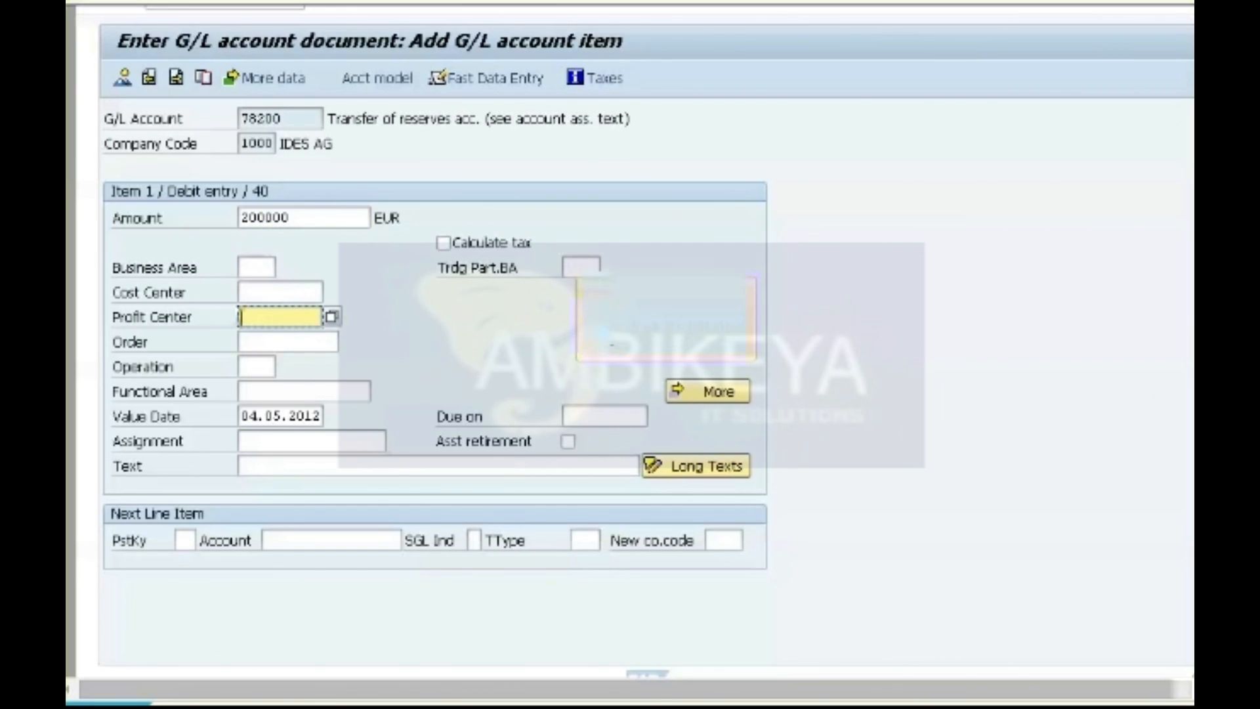
text(PRCTR01)
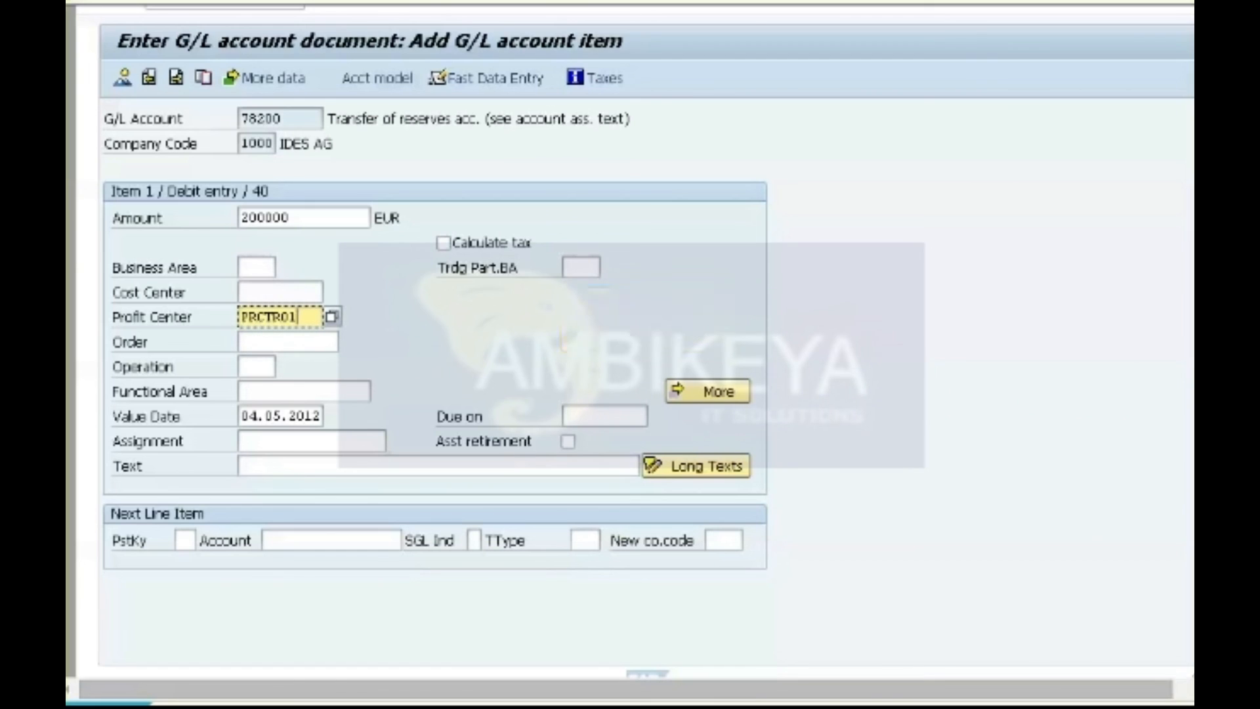
Step: Add an item with posting key 50 on account 70001 for 200000 EUR and post the document
click(186, 540)
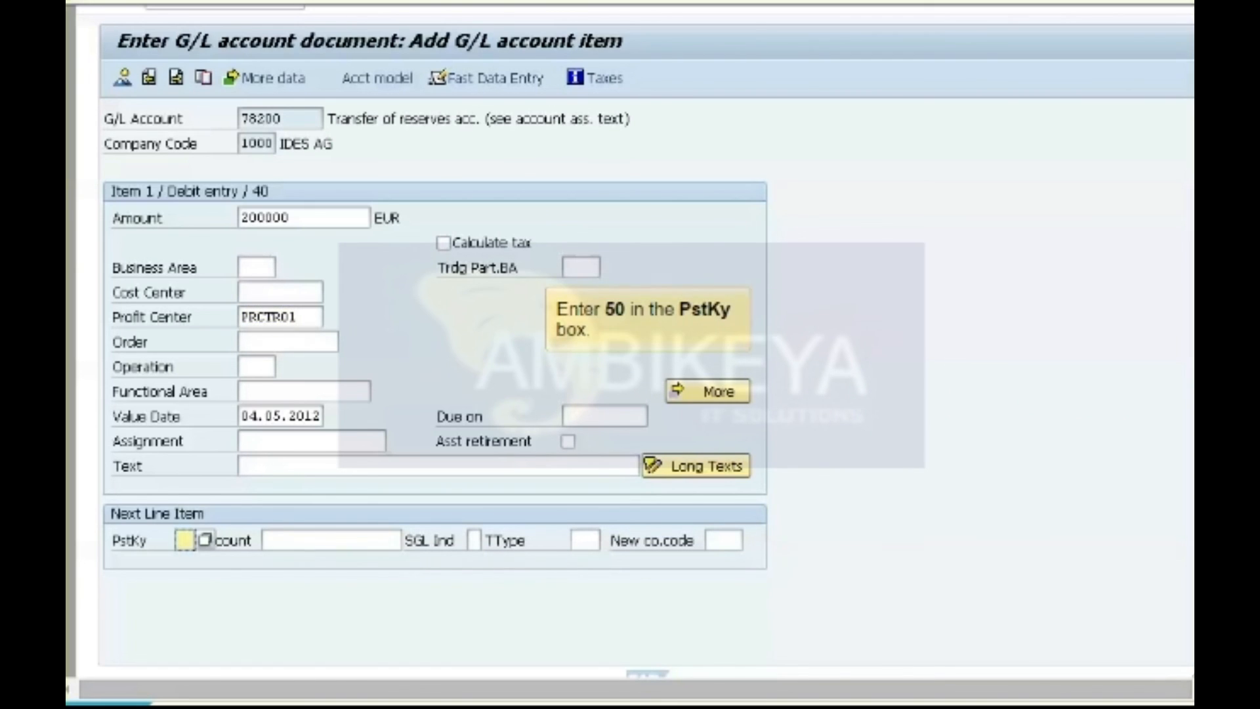
text(50)
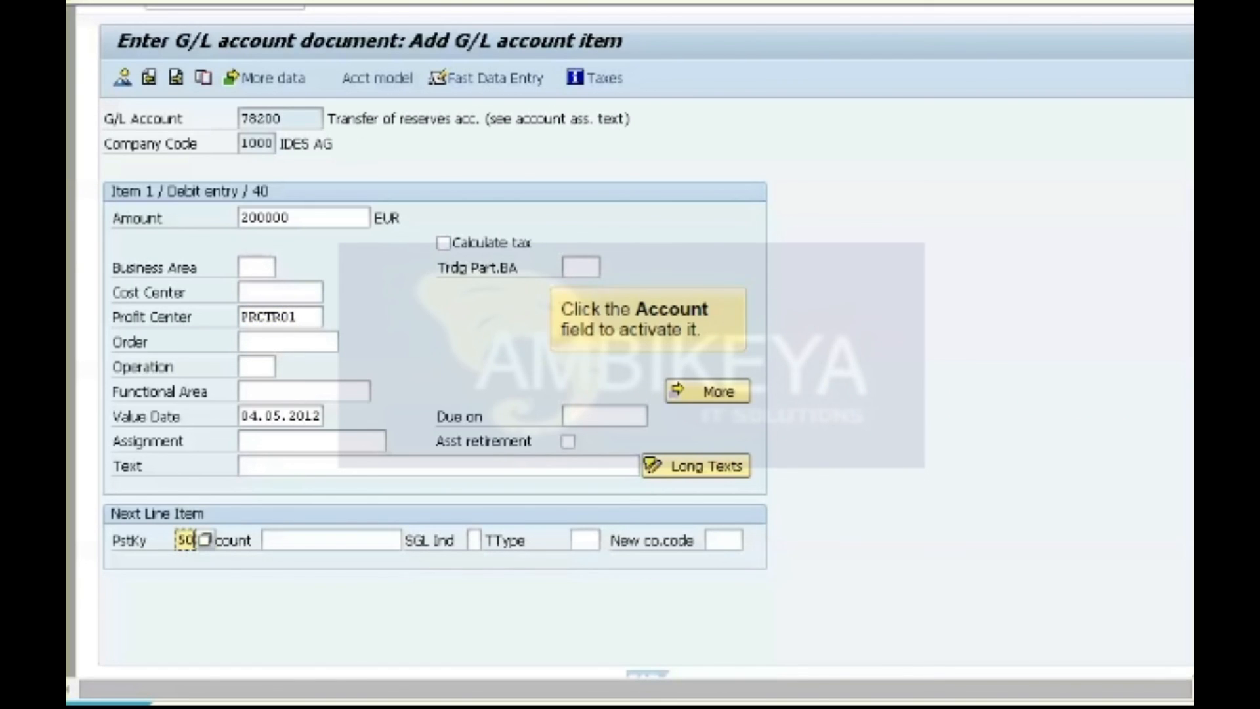
click(332, 541)
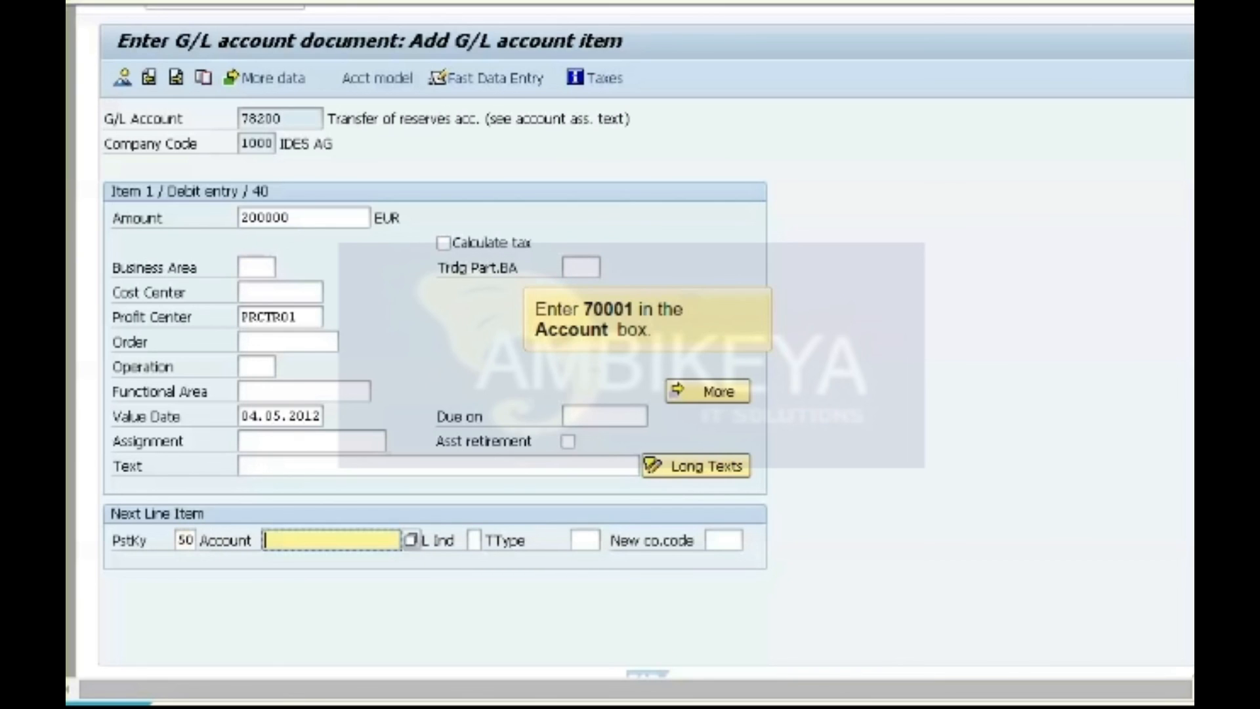
text(70001)
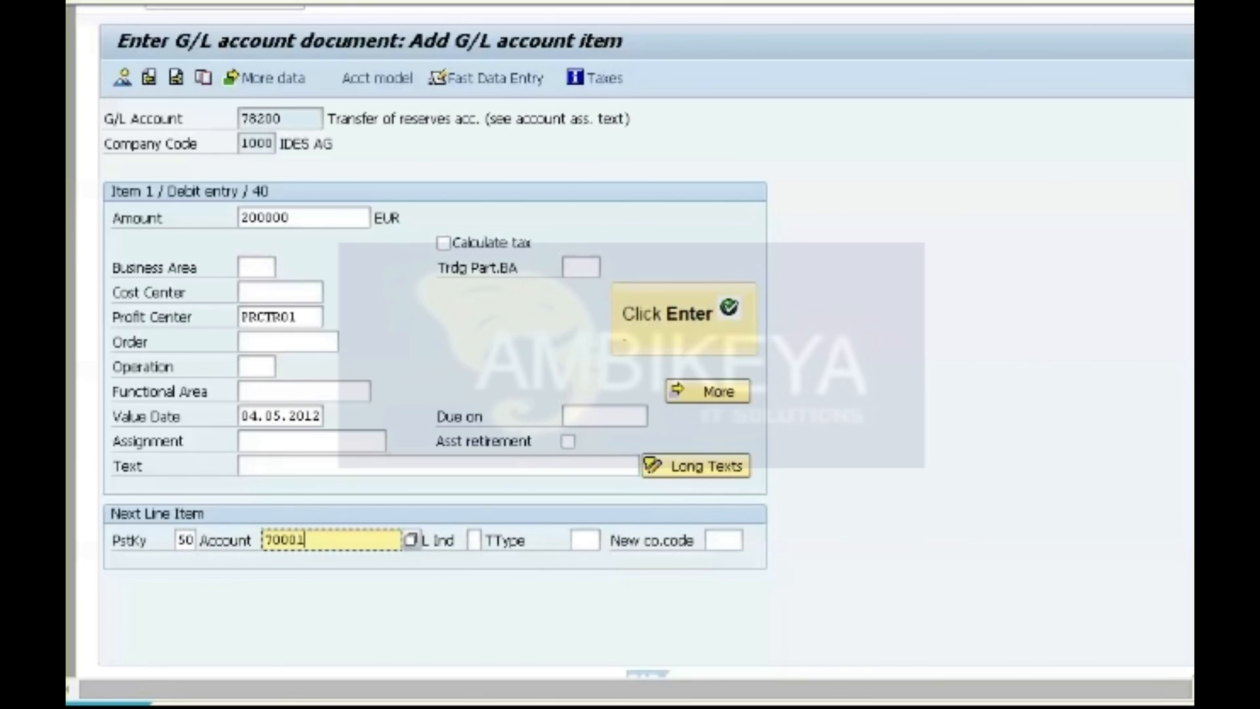
key(Return)
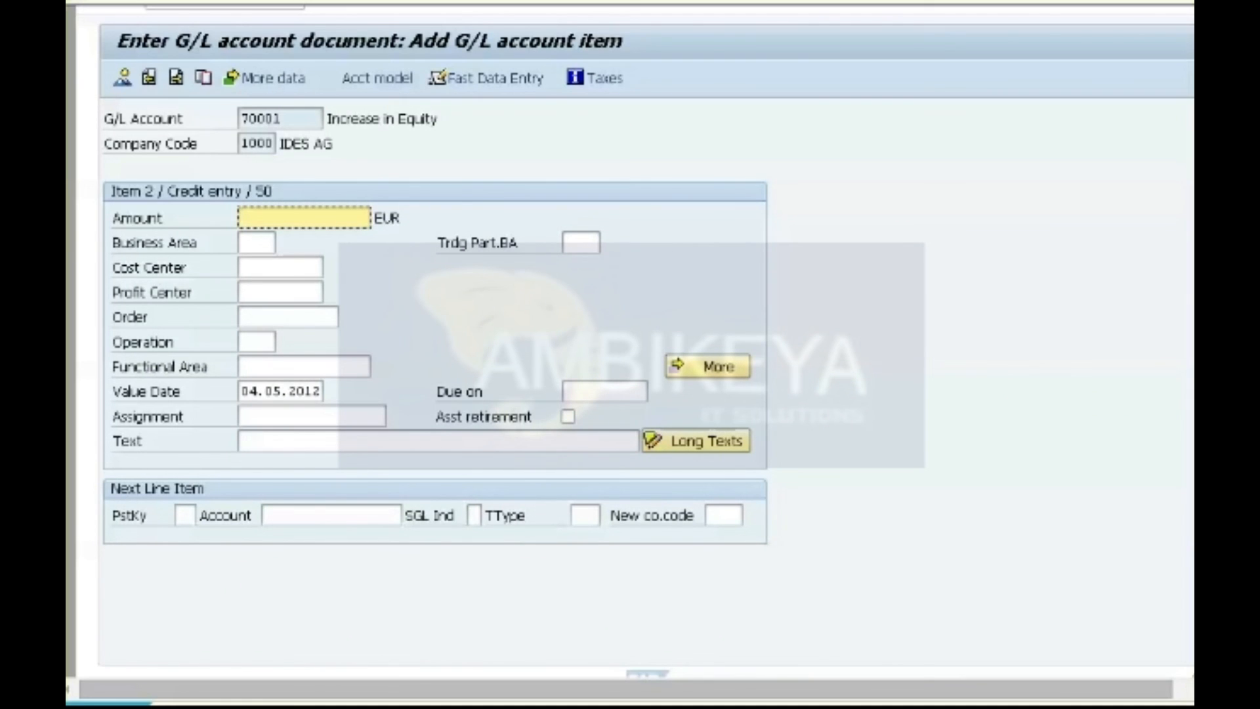
text(200000)
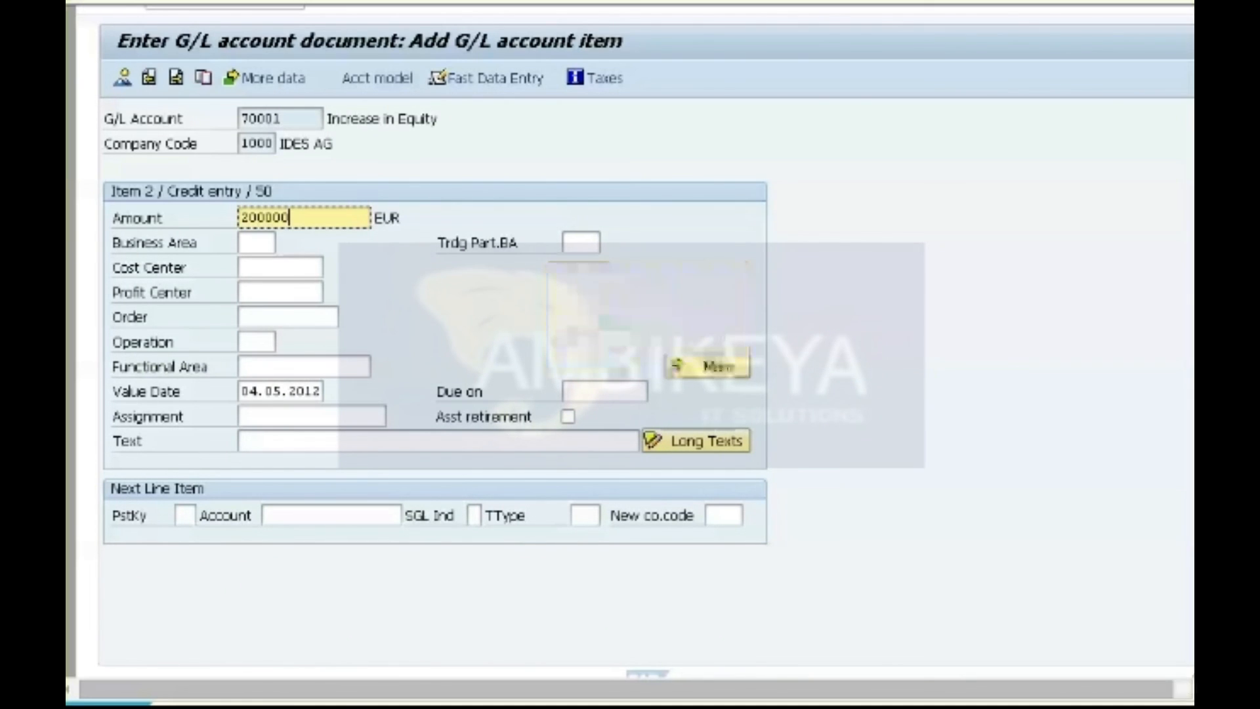
key(ctrl+s)
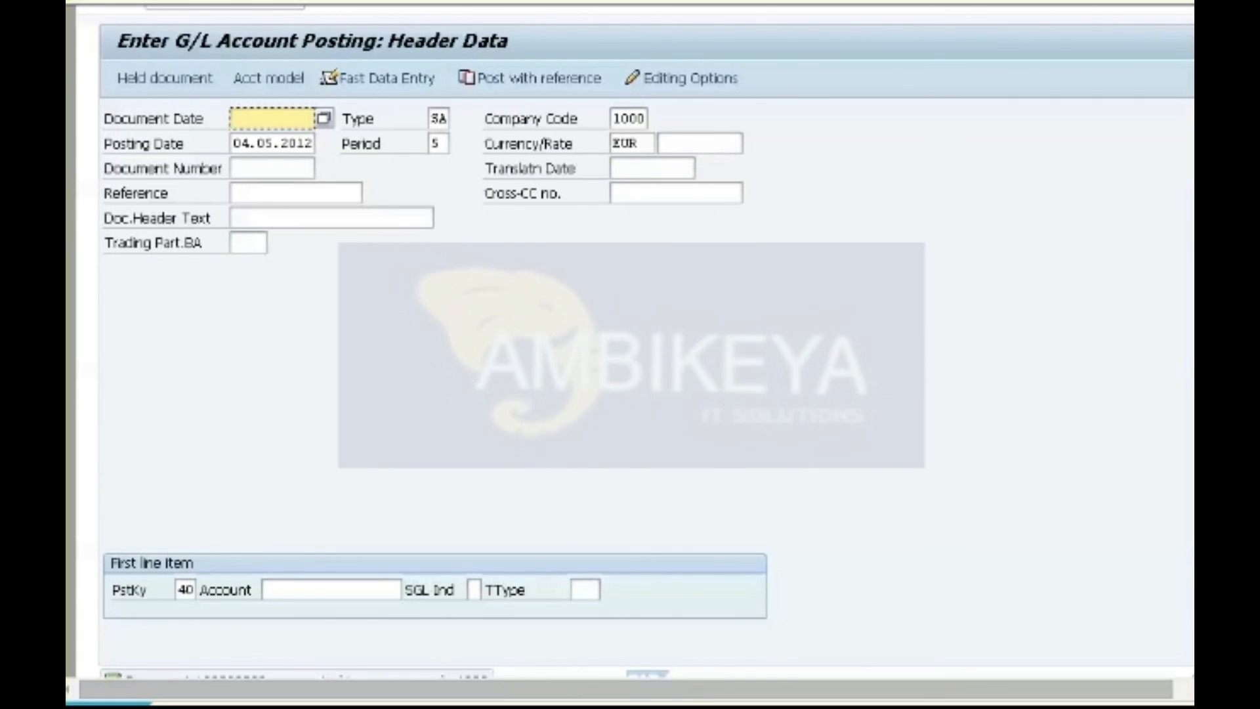
Step: Exit the G/L account posting entry, confirming the end of editing, and finish the complex posting exercise
key(F3)
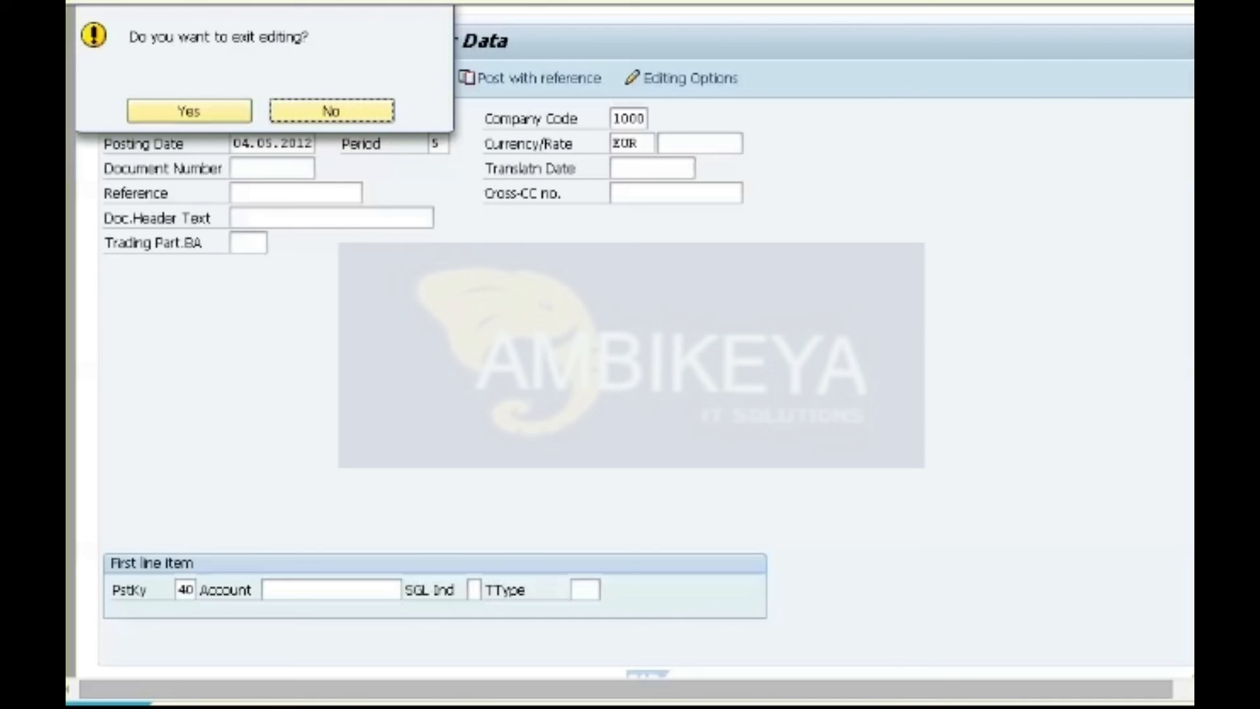
click(189, 111)
click(900, 279)
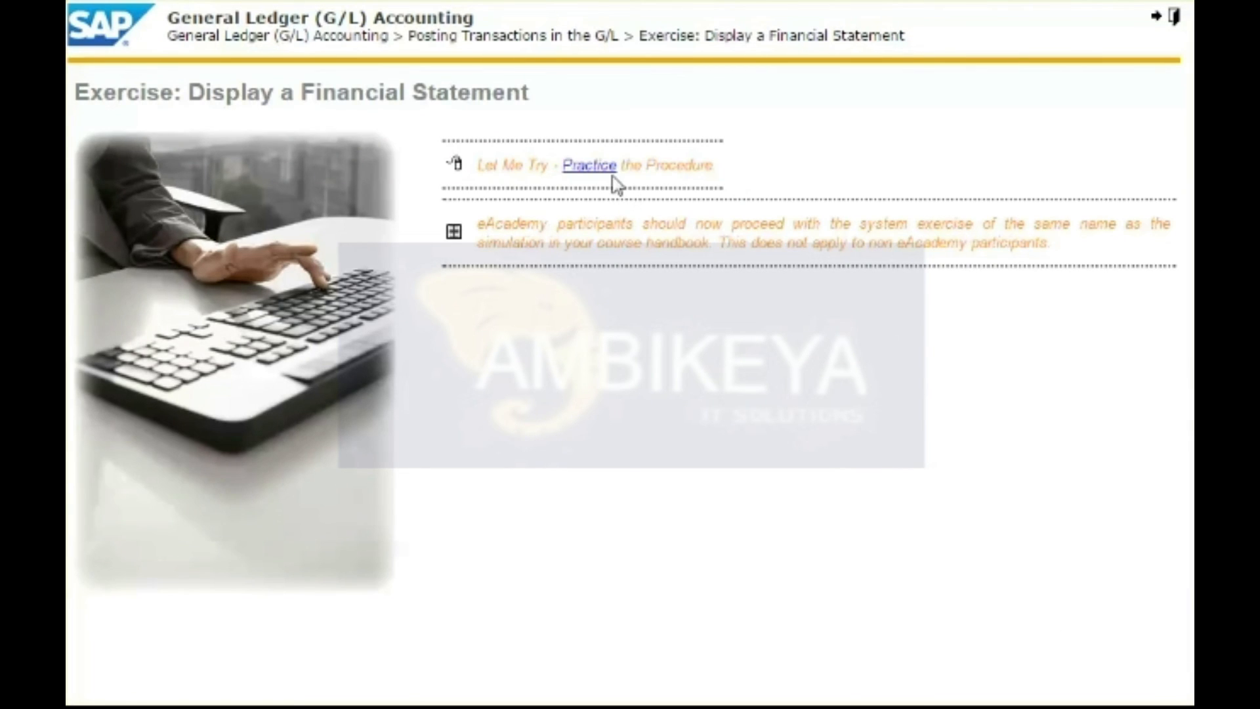
Step: Start the financial statement practice and restrict the report to G/L account 70001, company code 1000 and financial statement version INT
click(608, 176)
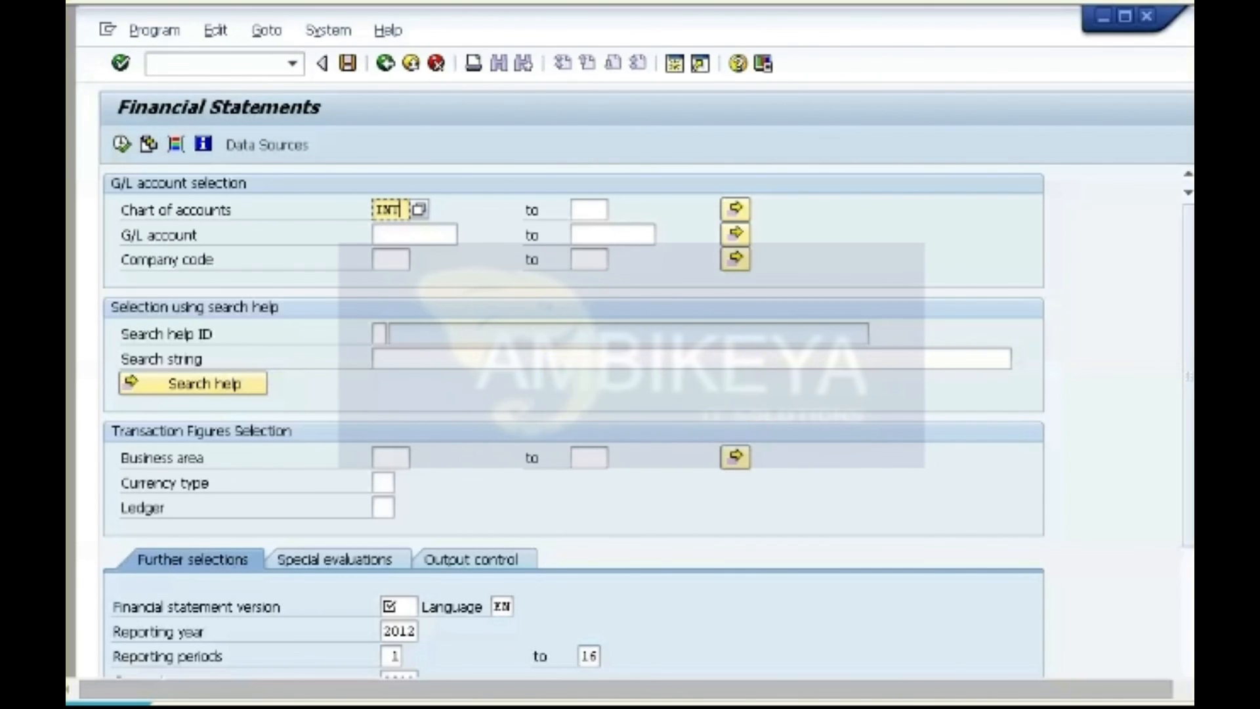
click(414, 234)
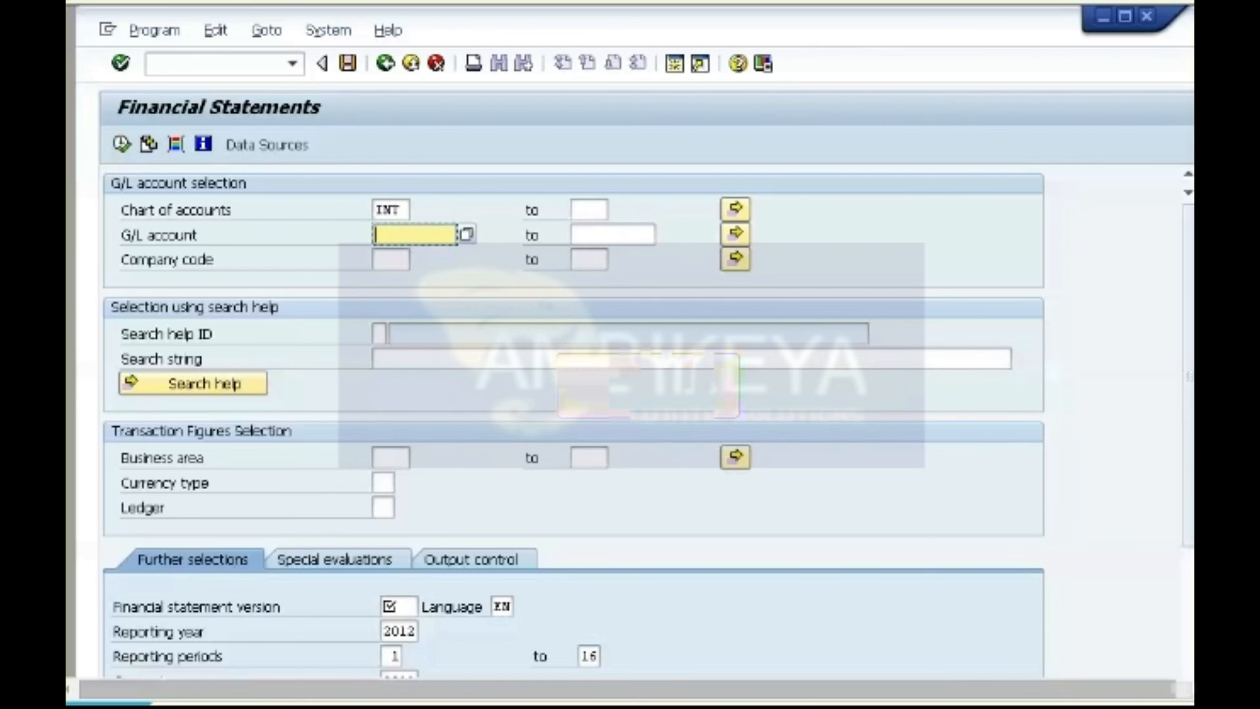
text(70001)
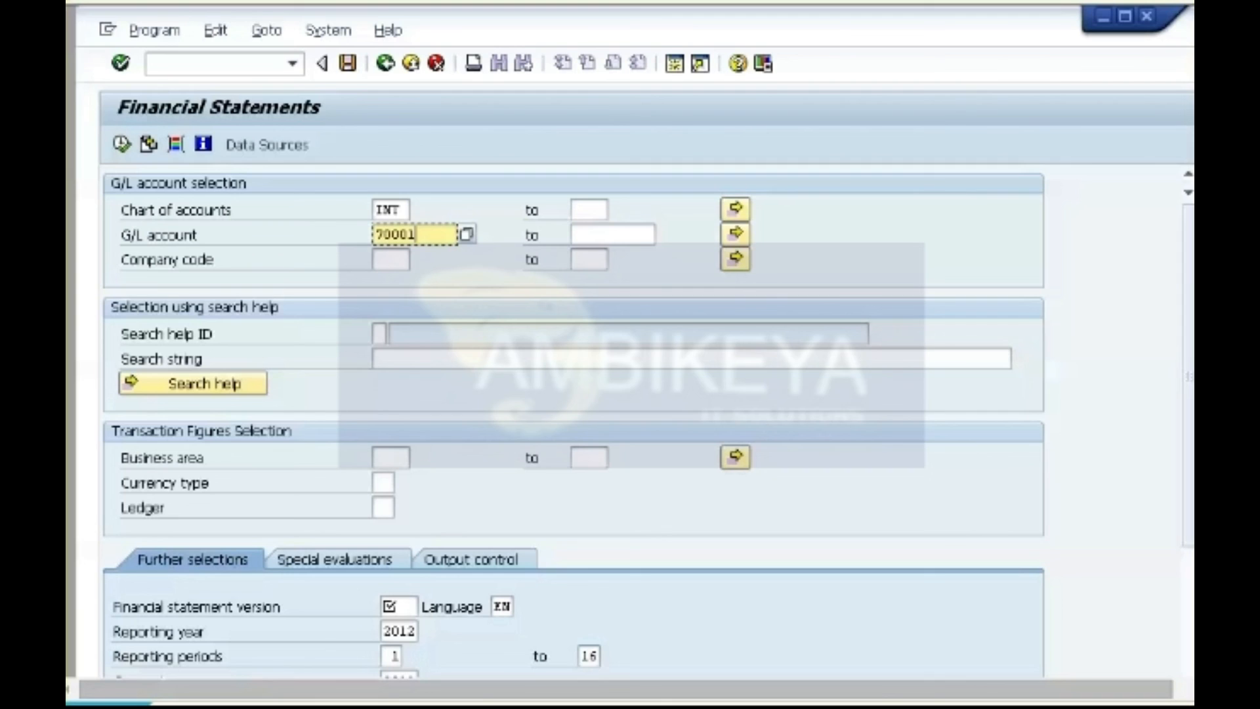
click(391, 259)
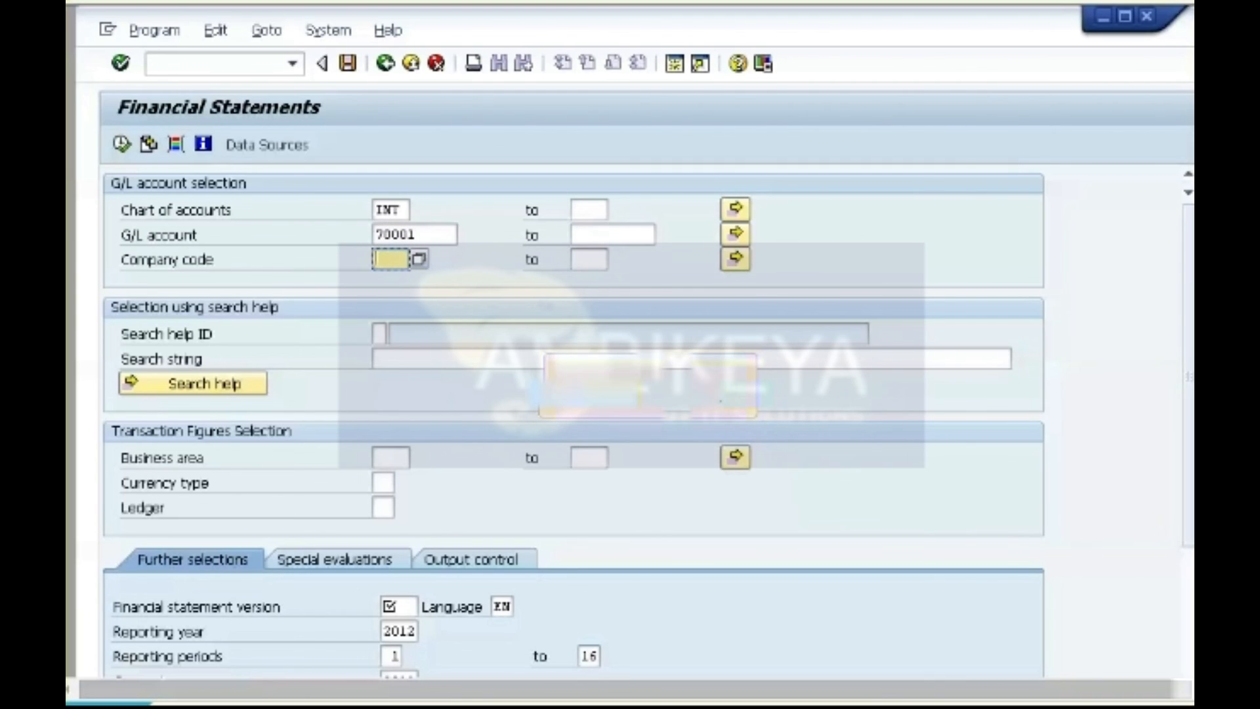
text(1000)
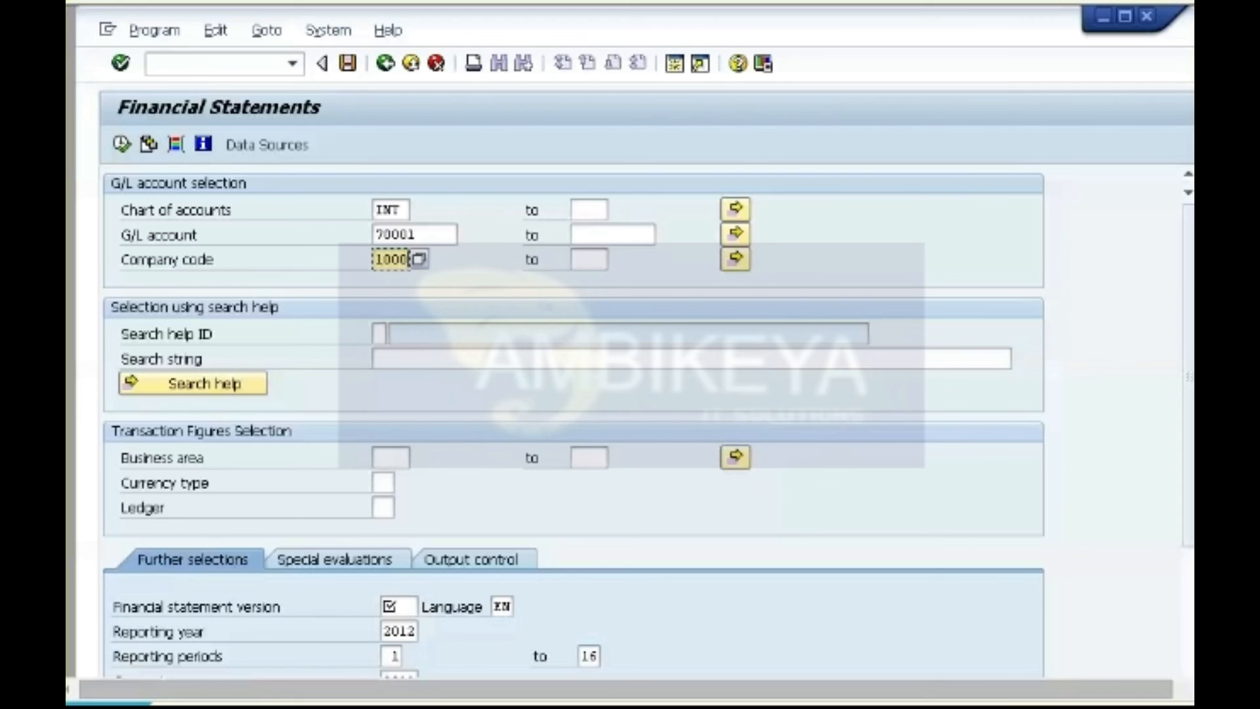
click(399, 607)
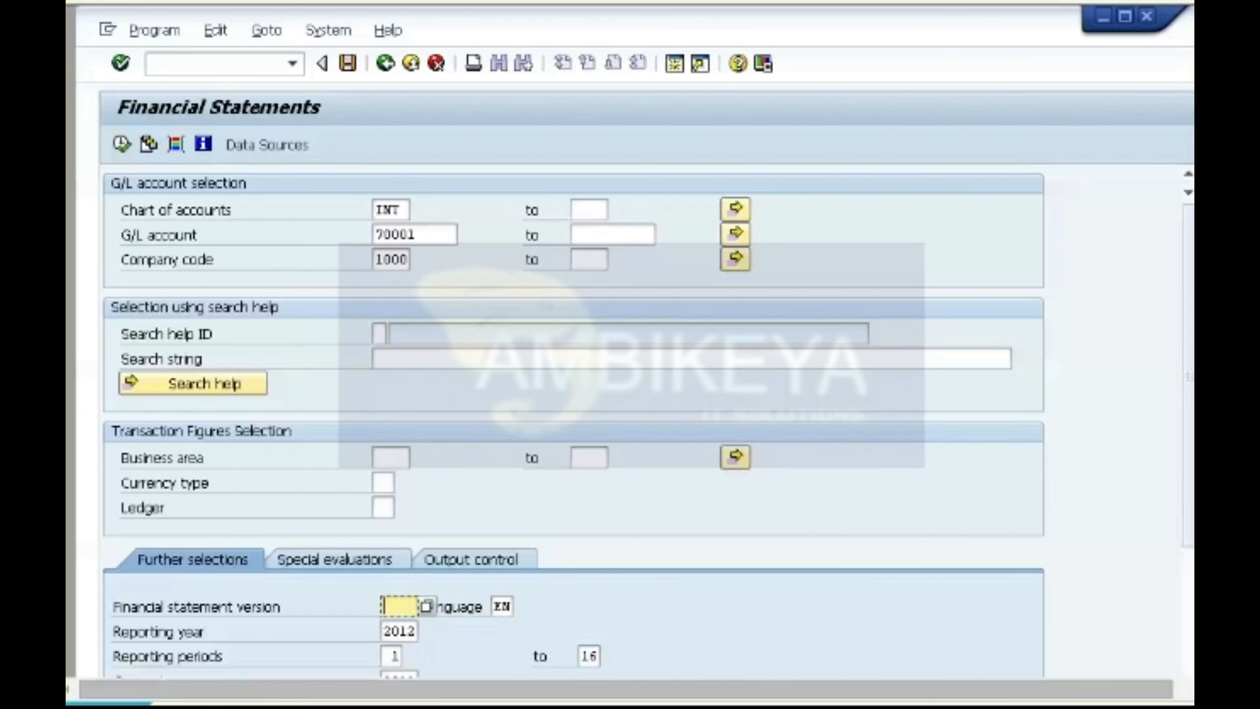
text(INT)
Step: Choose the classical list as list output and run the financial statement report
click(1189, 612)
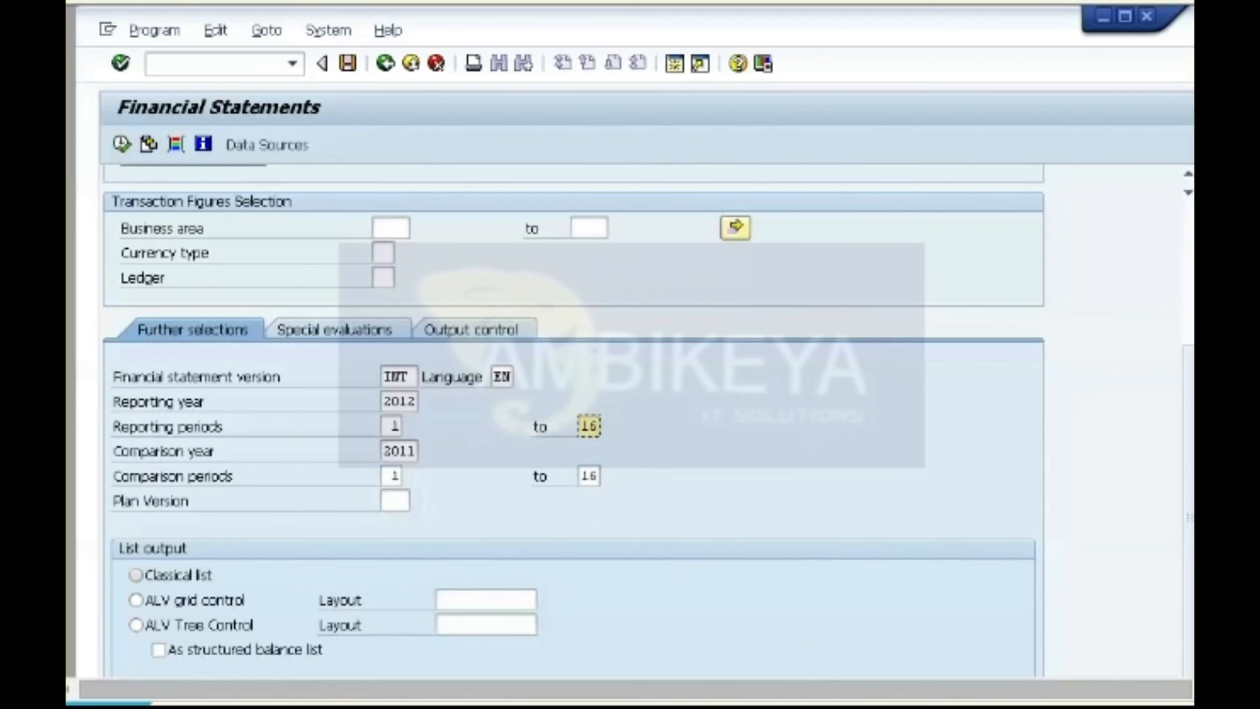
click(136, 576)
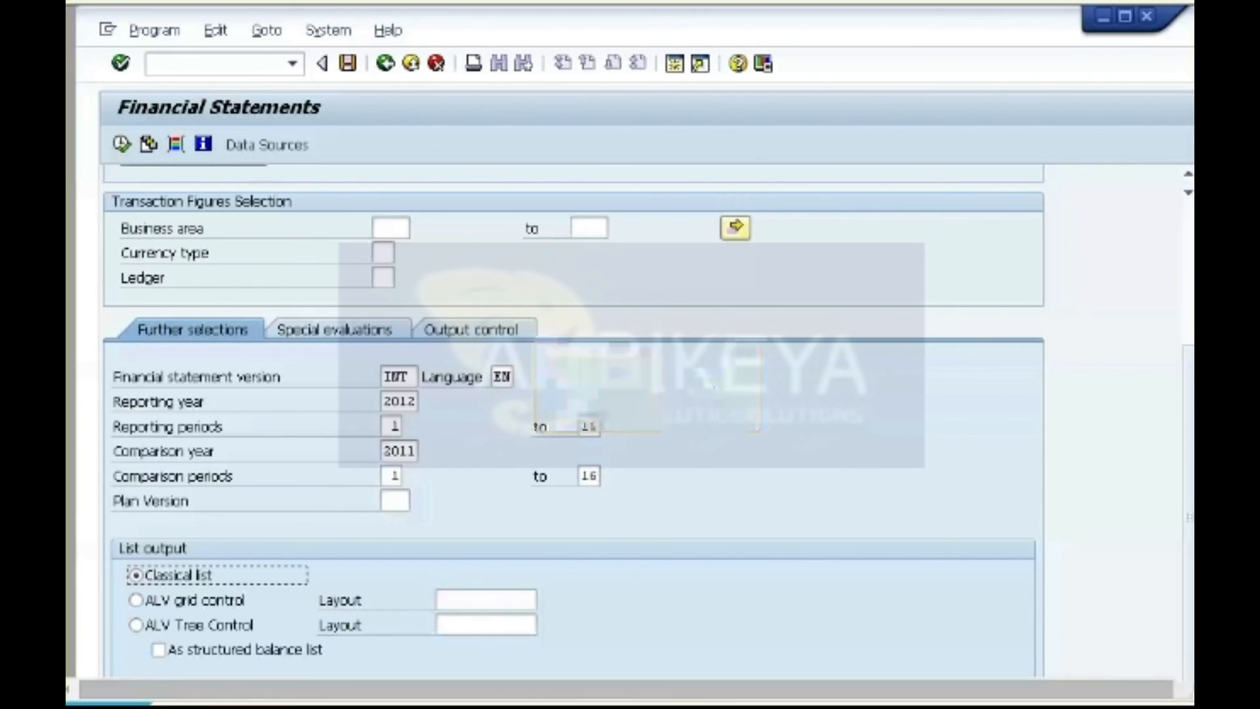
key(F8)
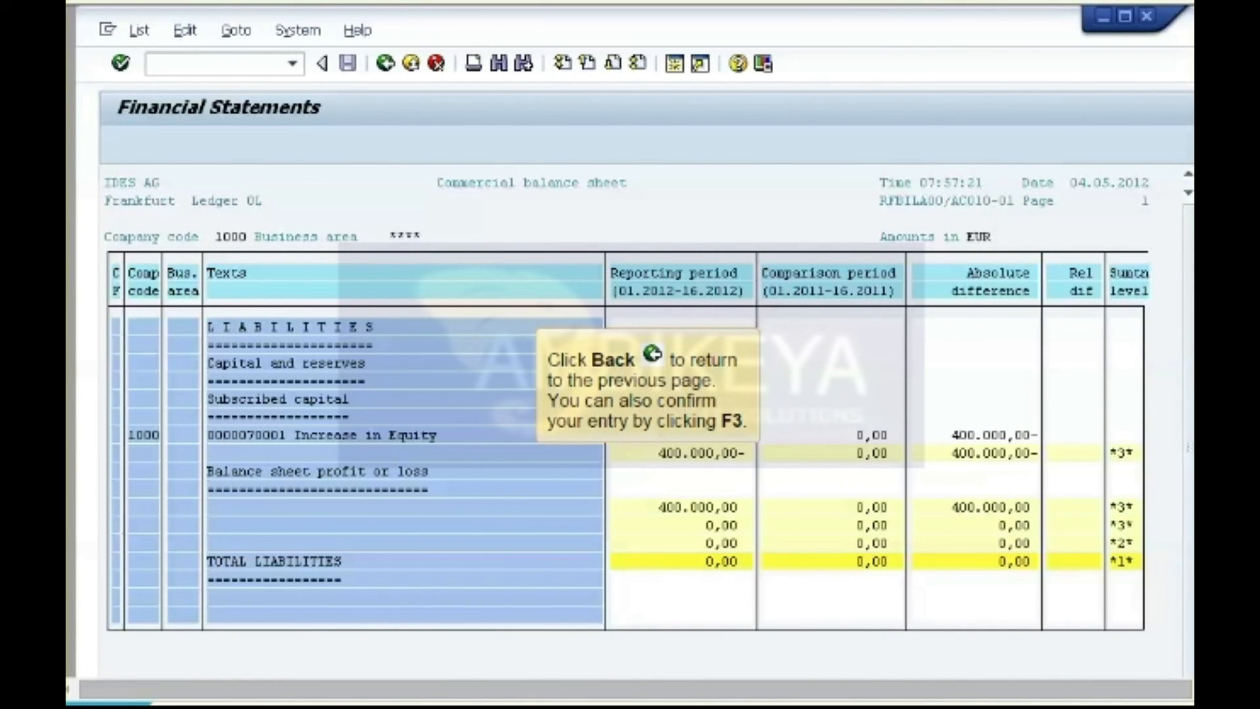
Step: Leave the financial statement report, return to the SAP Easy Access menu and finish the exercise
key(F3)
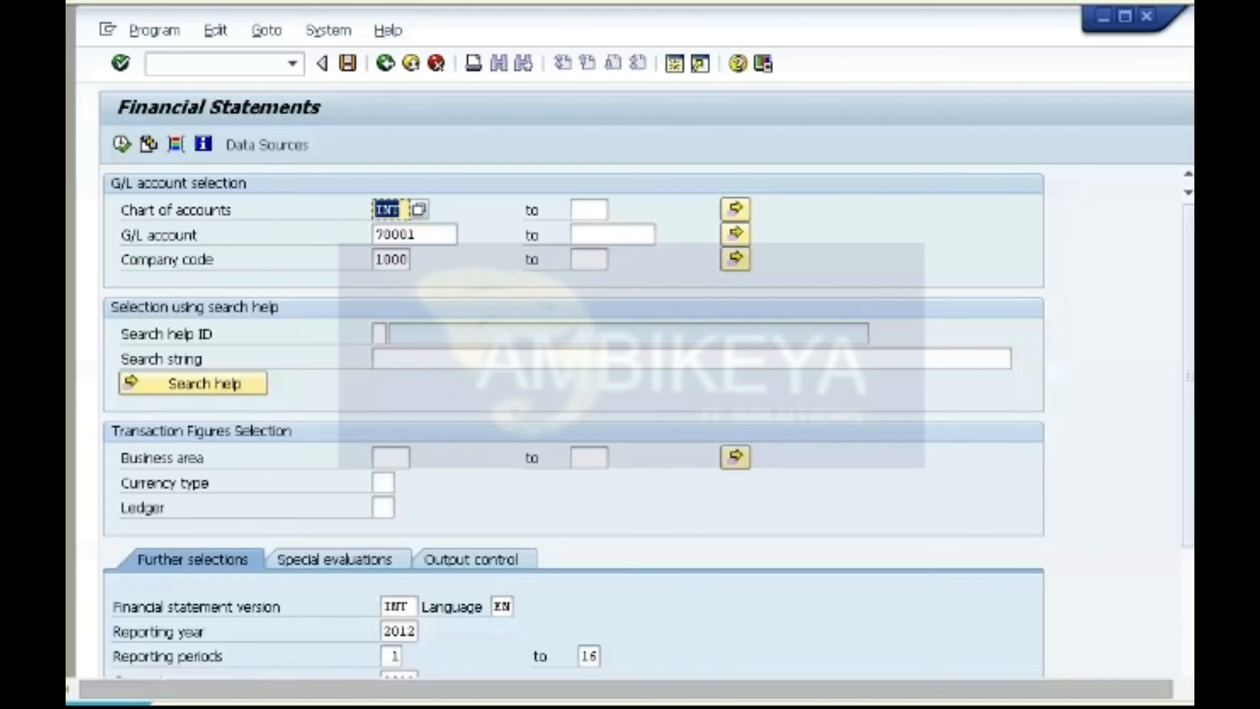
key(F3)
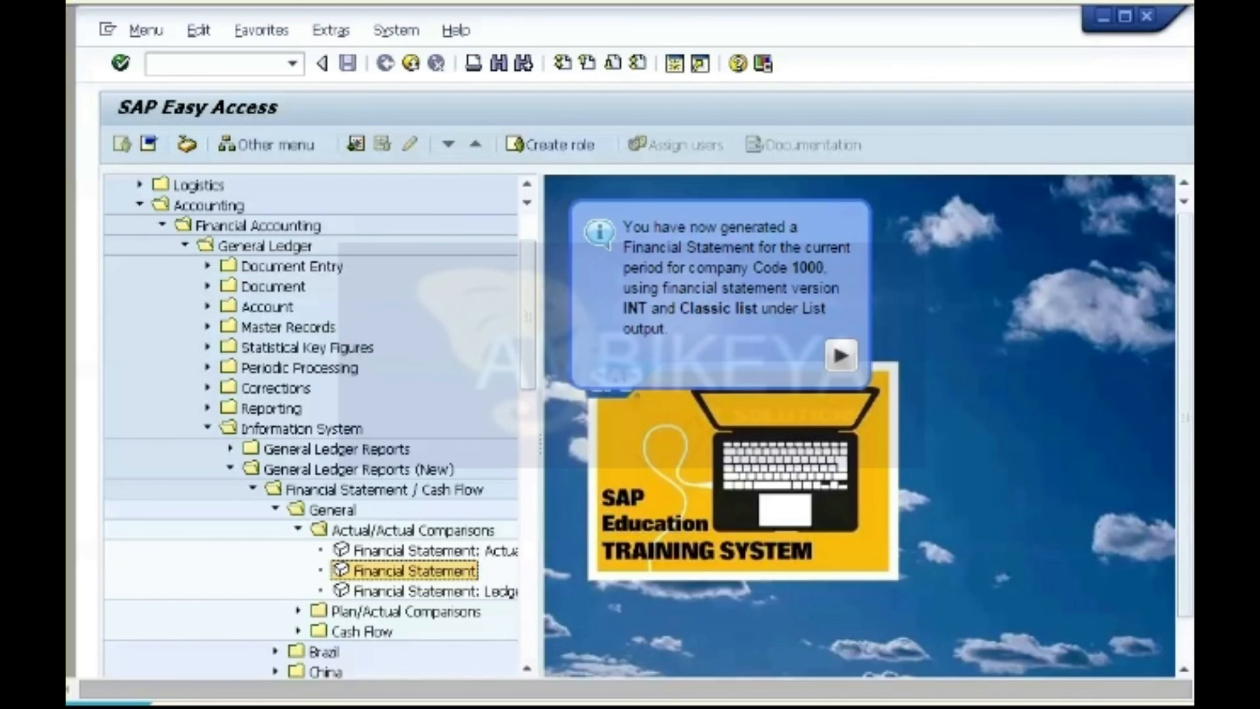
key(Return)
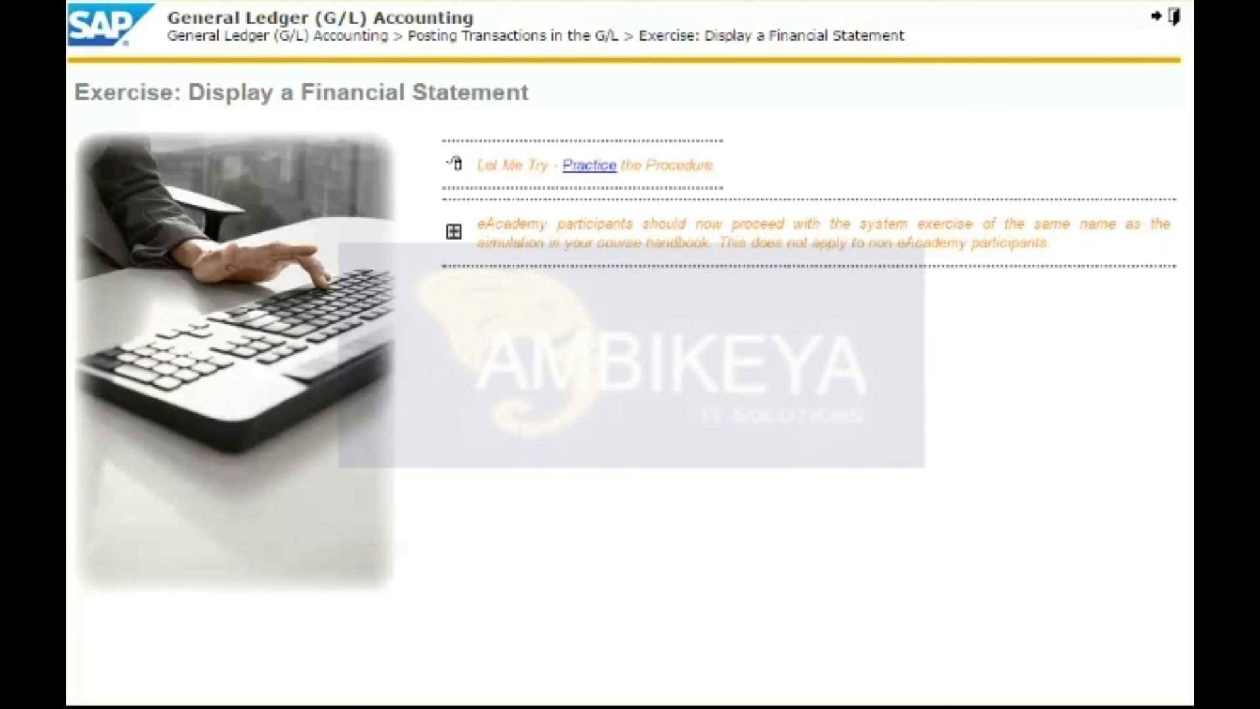
Step: Go to the View Cost Elements exercise and start its practice simulation
key(Page_Down)
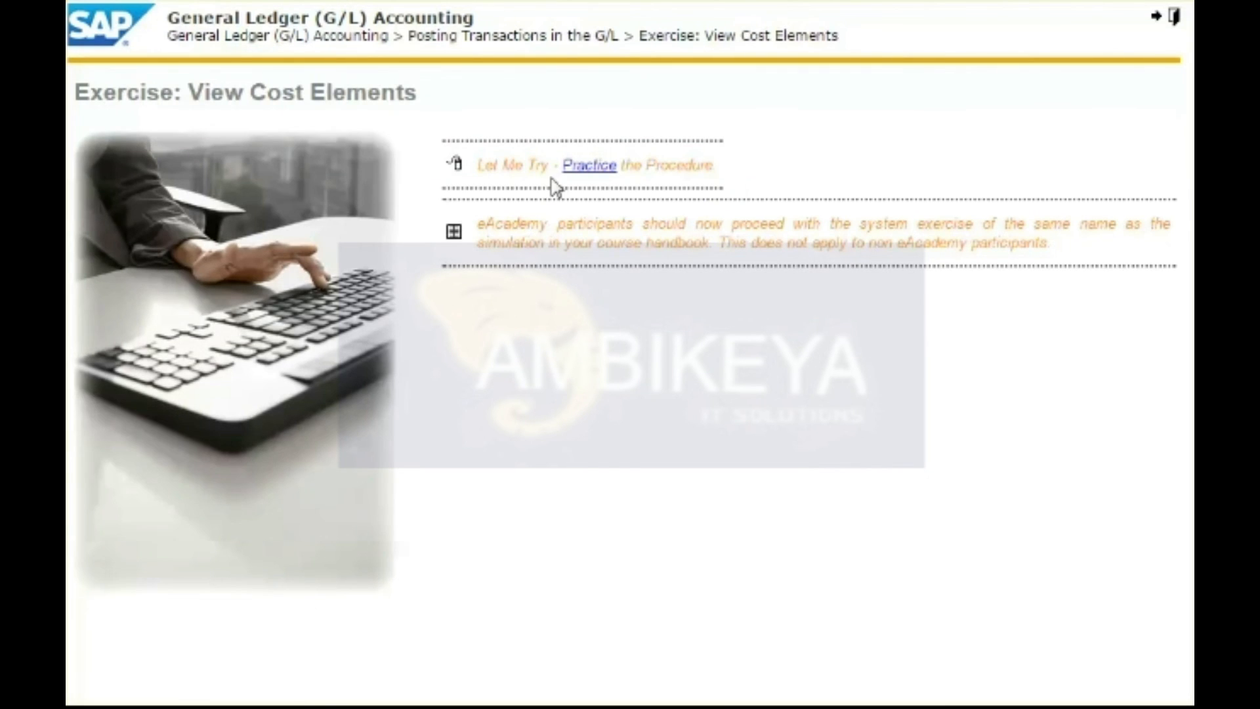
click(589, 166)
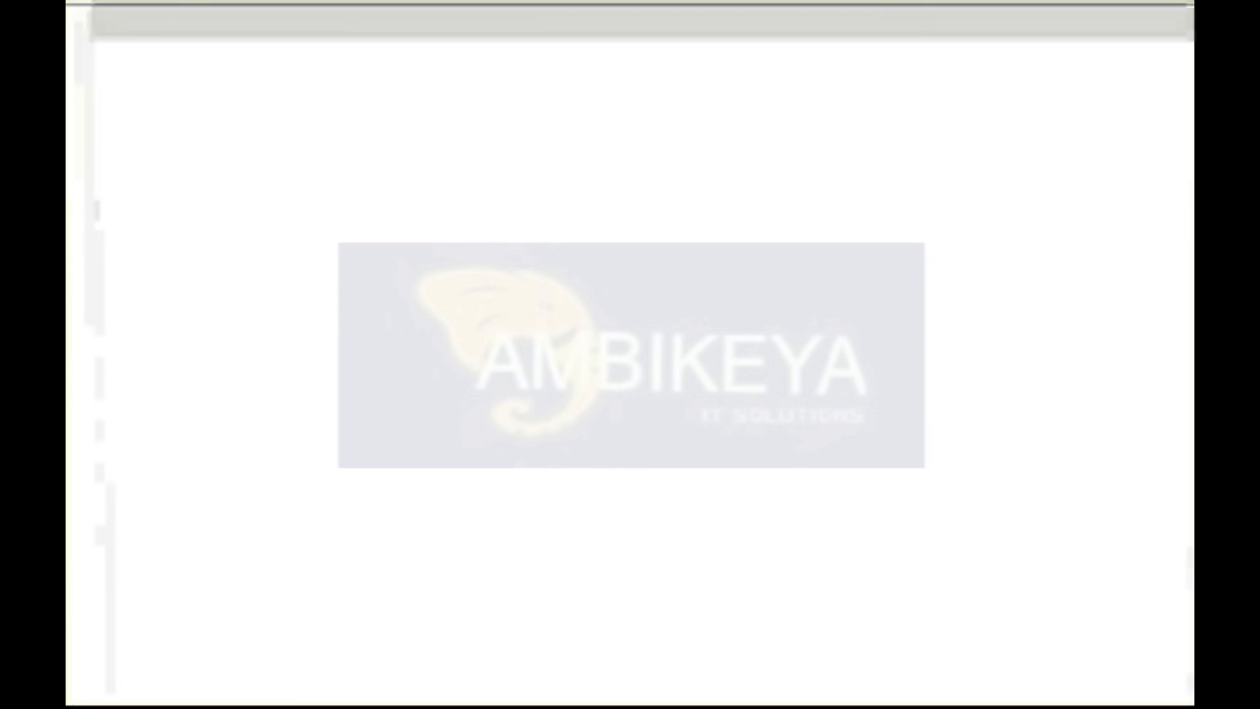